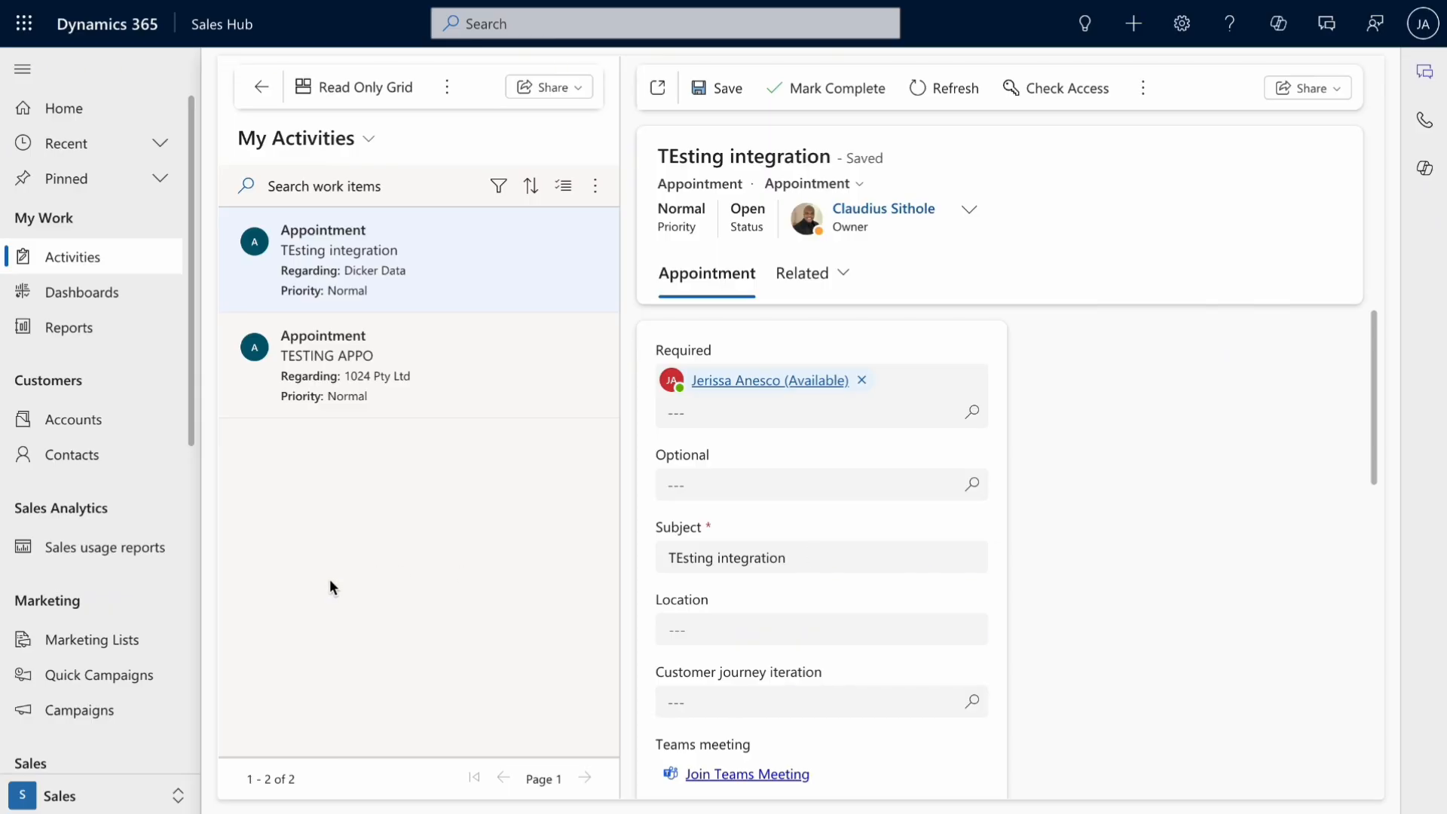
- Open the list of customer accounts
{"action": "left_click", "coordinate": [109, 416]}
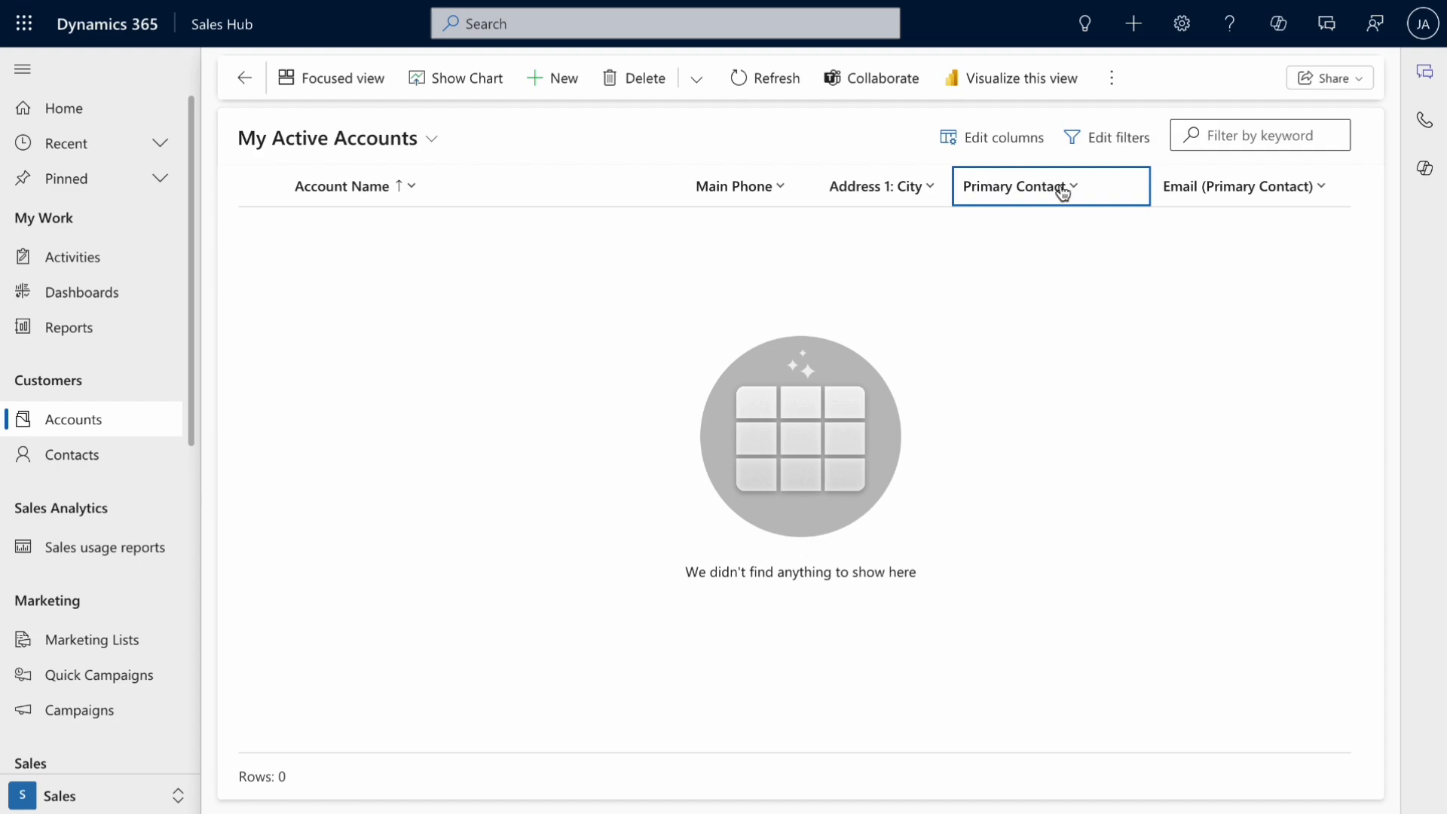
{"action": "left_click", "coordinate": [1114, 80]}
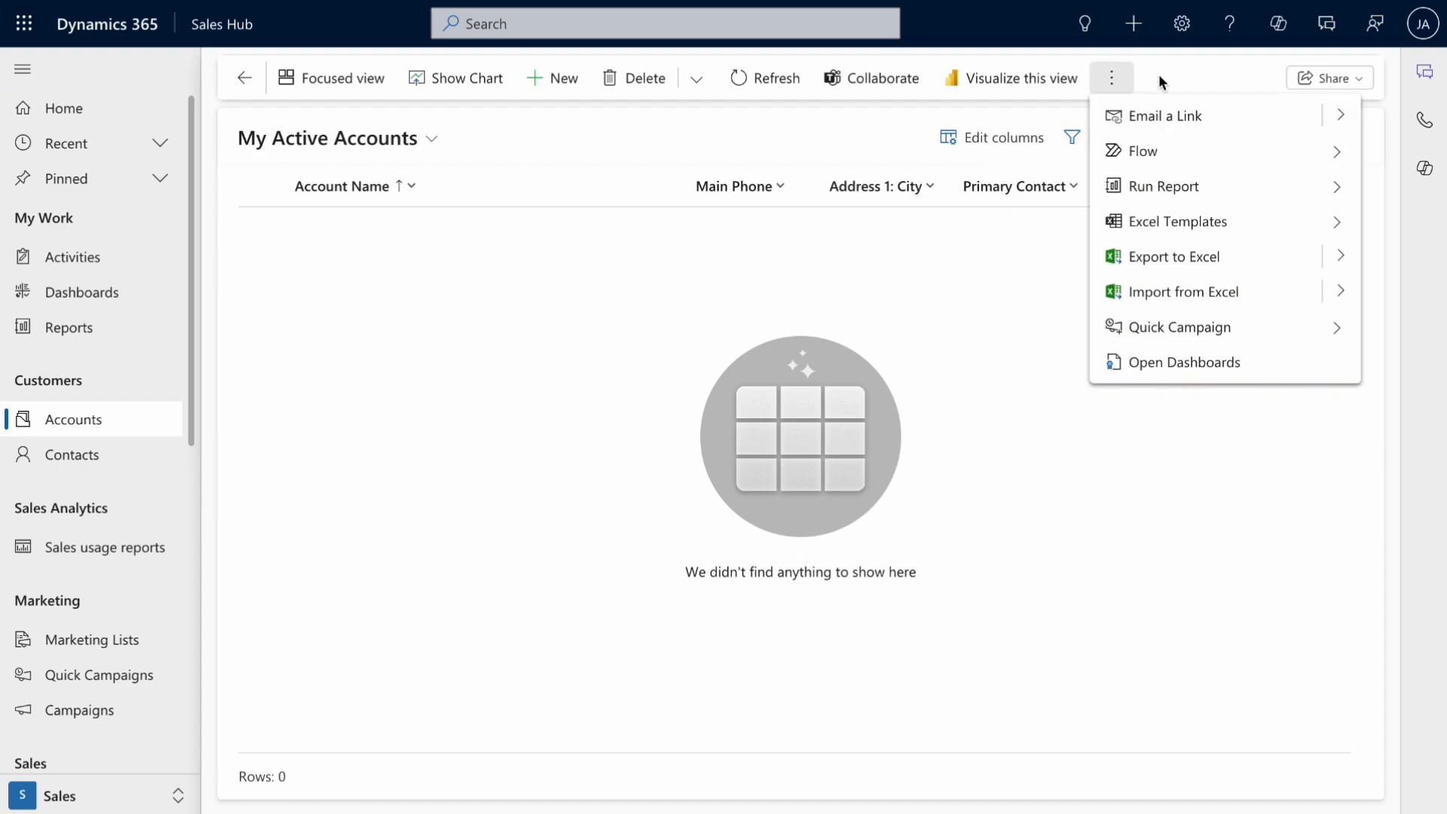
{"action": "left_click", "coordinate": [1160, 74]}
- Show the All Accounts view and return to the My Active Accounts view
{"action": "left_click", "coordinate": [419, 137]}
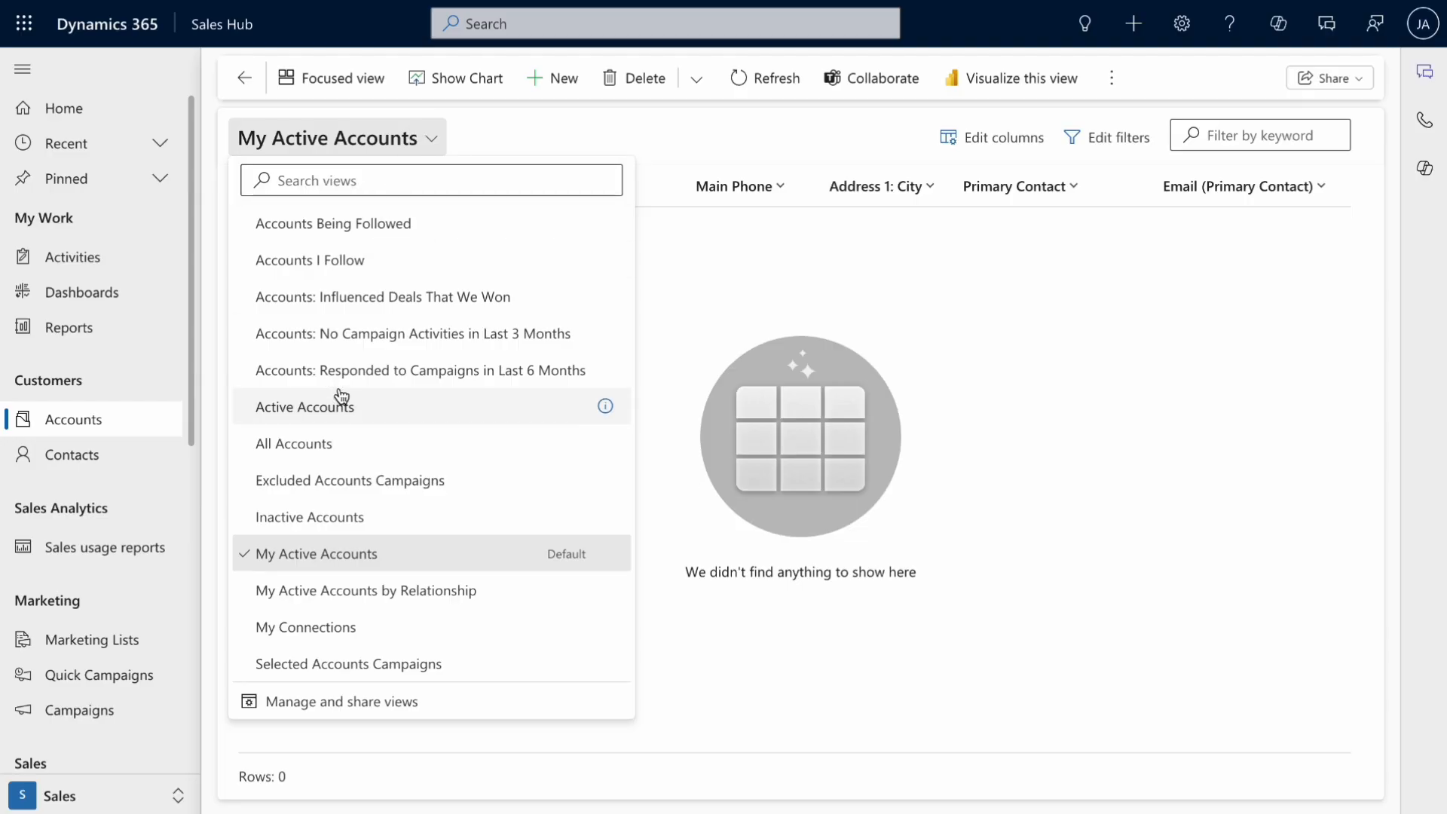
{"action": "left_click", "coordinate": [313, 444]}
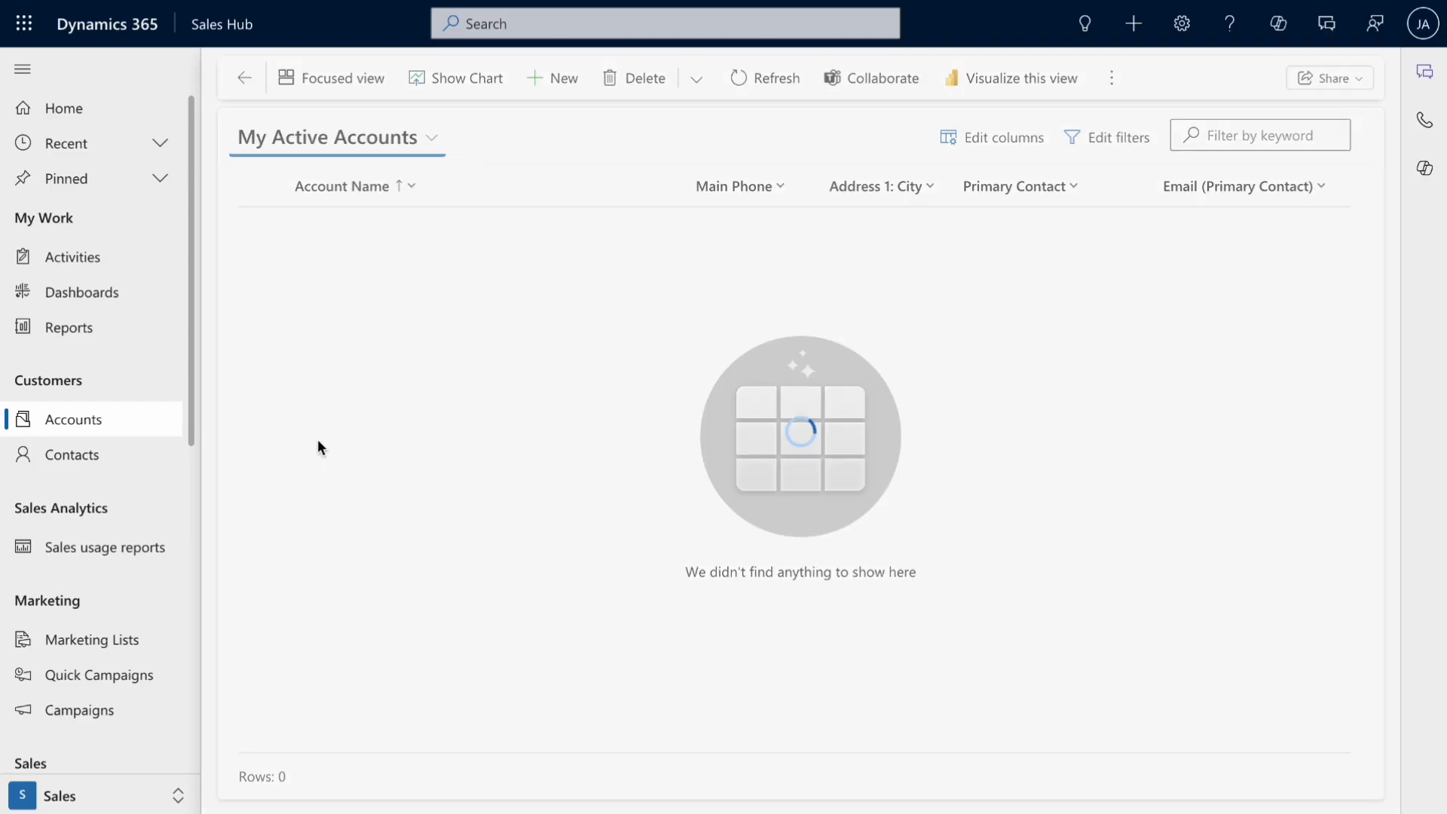
{"action": "left_click", "coordinate": [375, 145]}
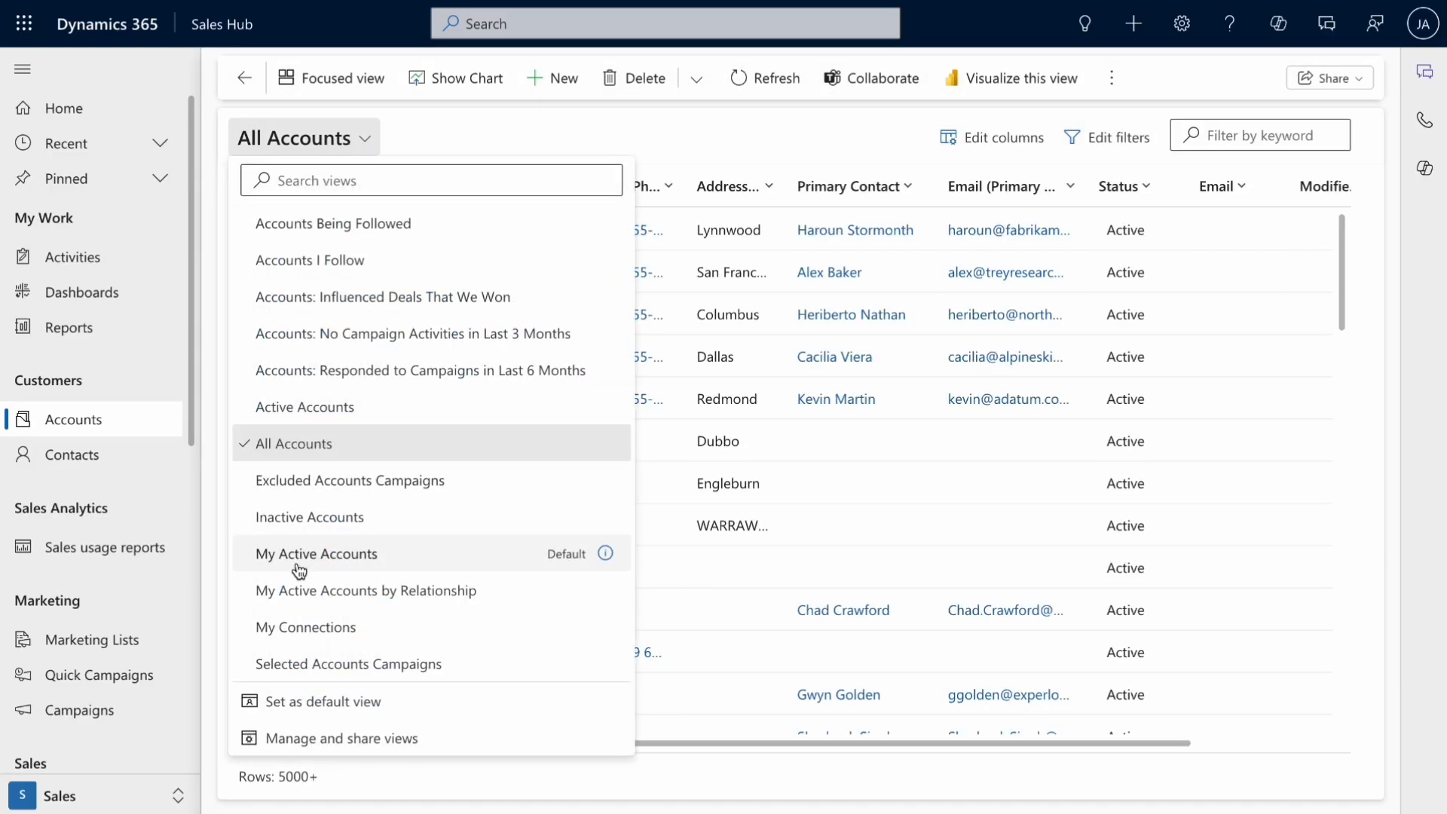
{"action": "left_click", "coordinate": [297, 569]}
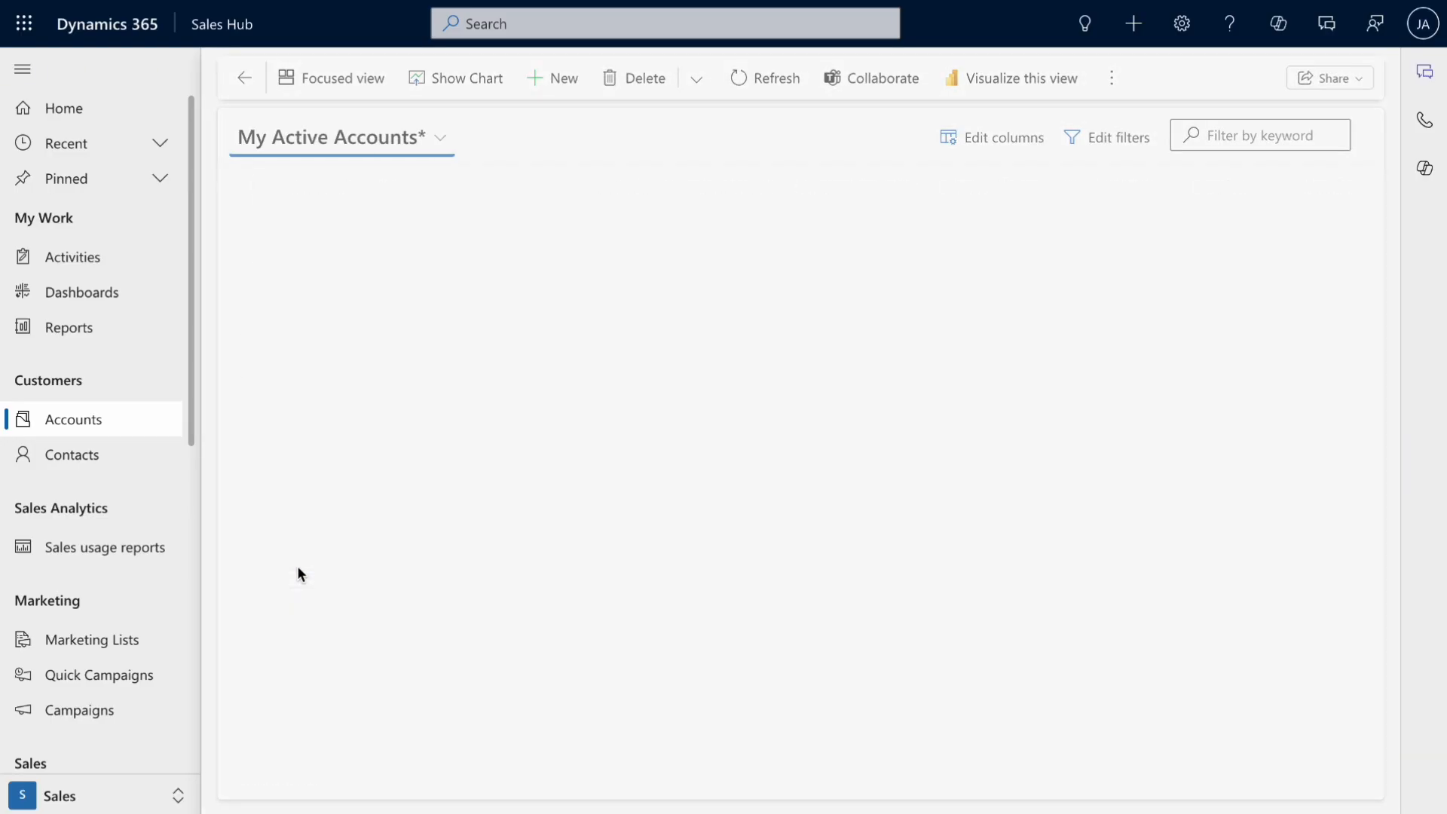
- Start downloading an Excel template for the My Active Accounts view
{"action": "left_click", "coordinate": [1112, 81]}
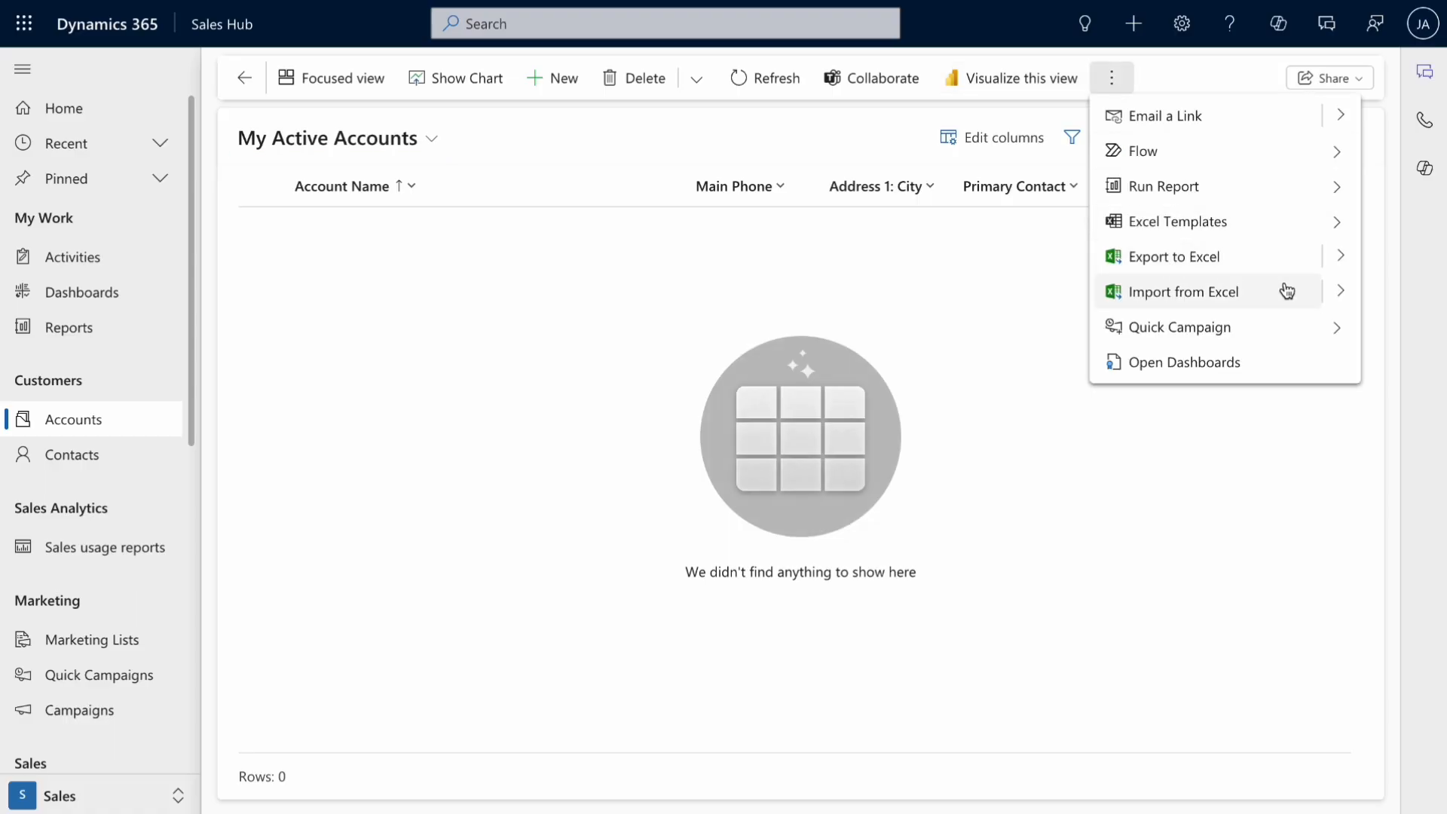
{"action": "left_click", "coordinate": [1295, 226]}
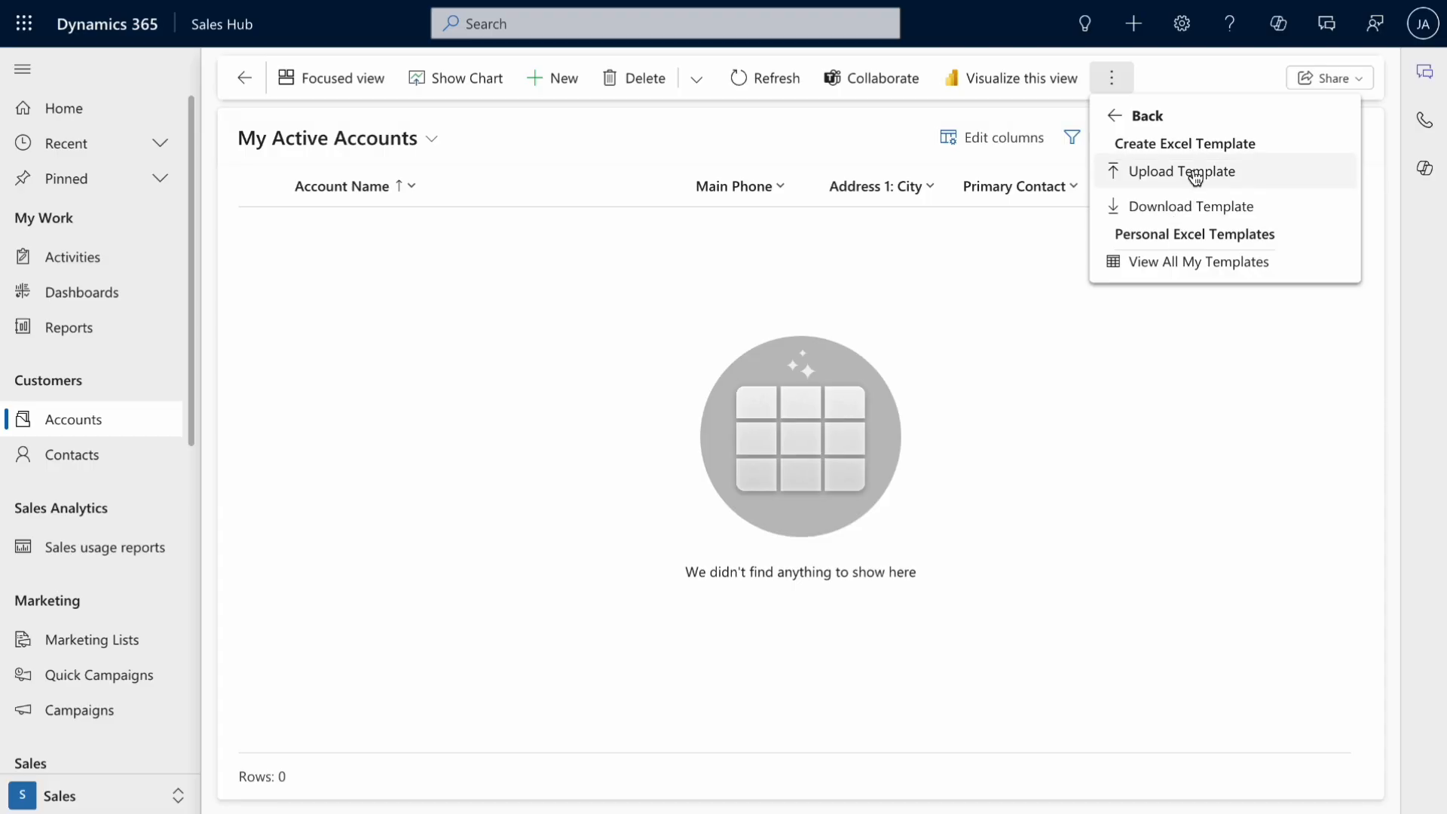
{"action": "left_click", "coordinate": [1188, 205]}
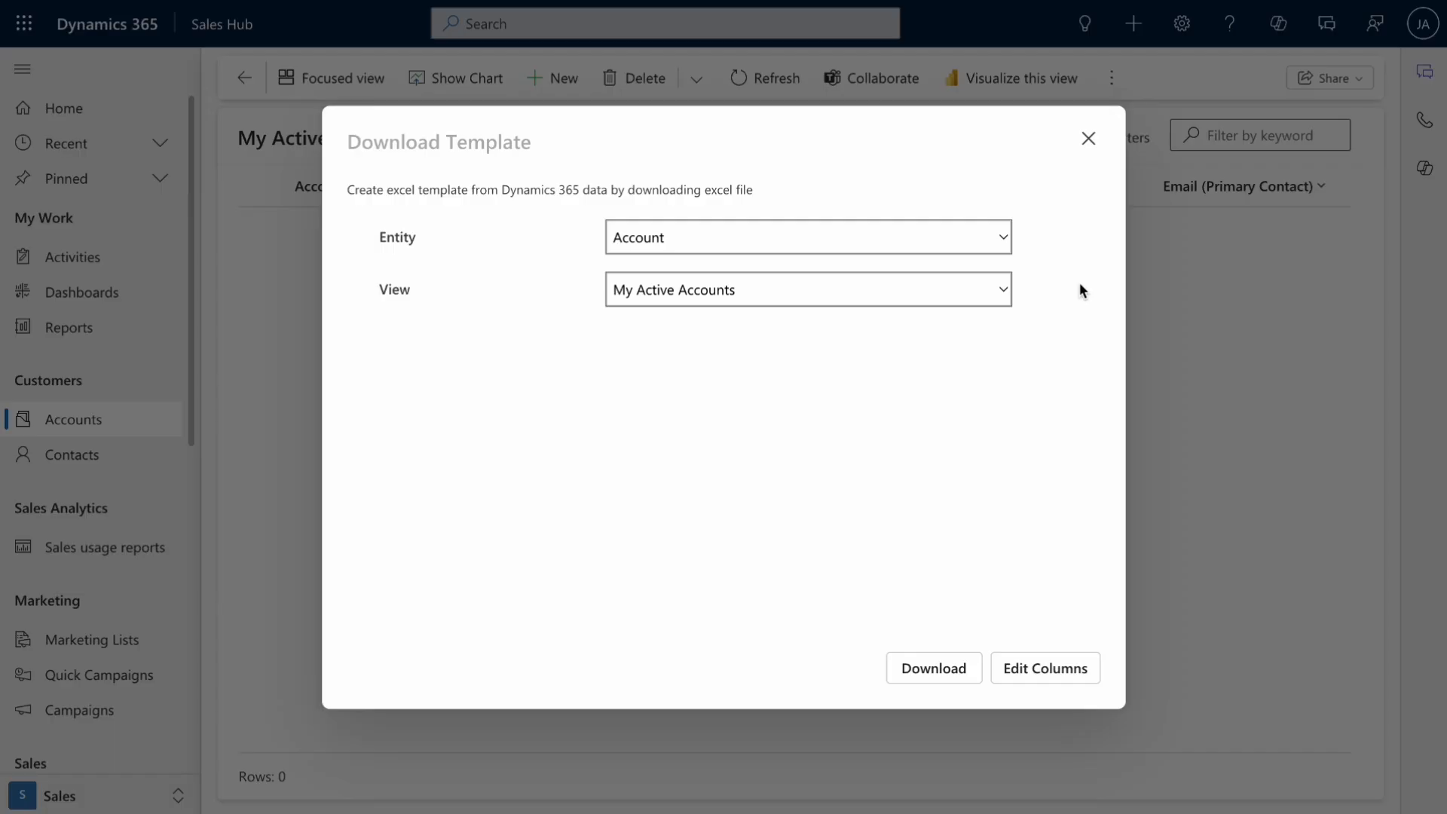
- Check the available template views and set the template's entity to Contact
{"action": "left_click", "coordinate": [954, 291]}
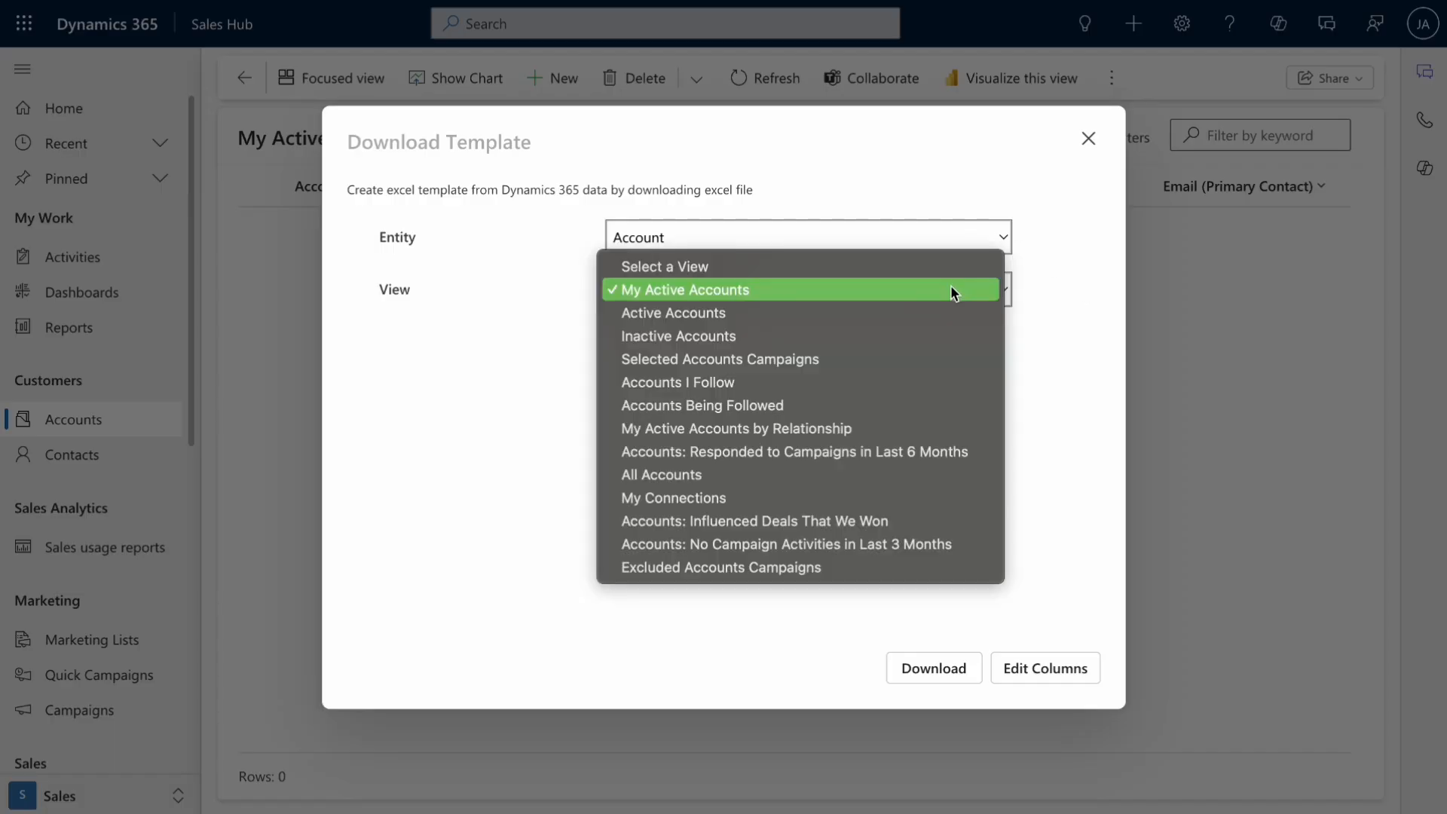
{"action": "left_click", "coordinate": [954, 291]}
{"action": "left_click", "coordinate": [955, 242]}
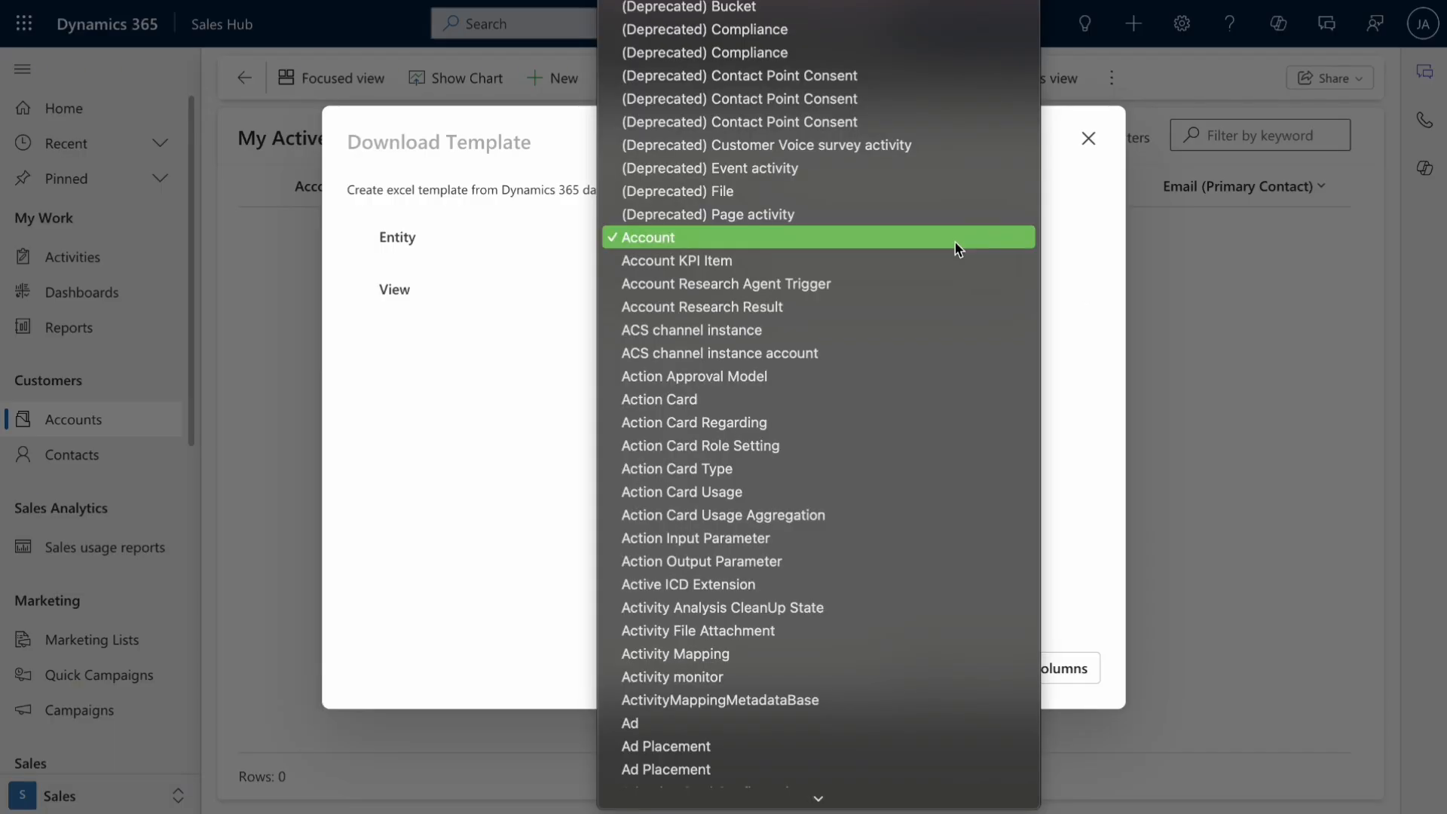
{"action": "left_click", "coordinate": [956, 242]}
{"action": "left_click", "coordinate": [955, 243]}
{"action": "scroll", "coordinate": [956, 249], "scroll_direction": "down", "scroll_amount": 20}
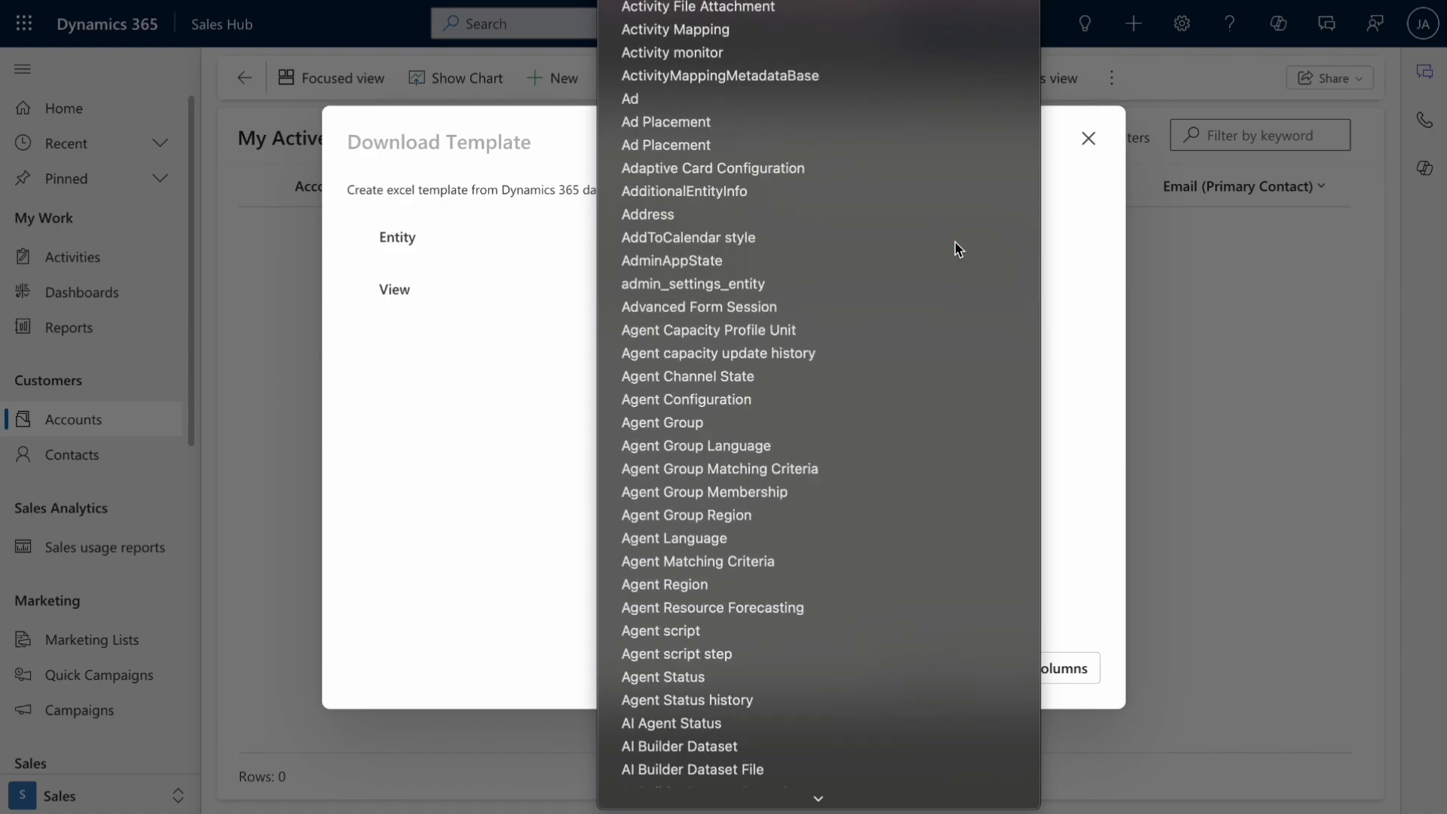
{"action": "scroll", "coordinate": [957, 249], "scroll_direction": "down", "scroll_amount": 20}
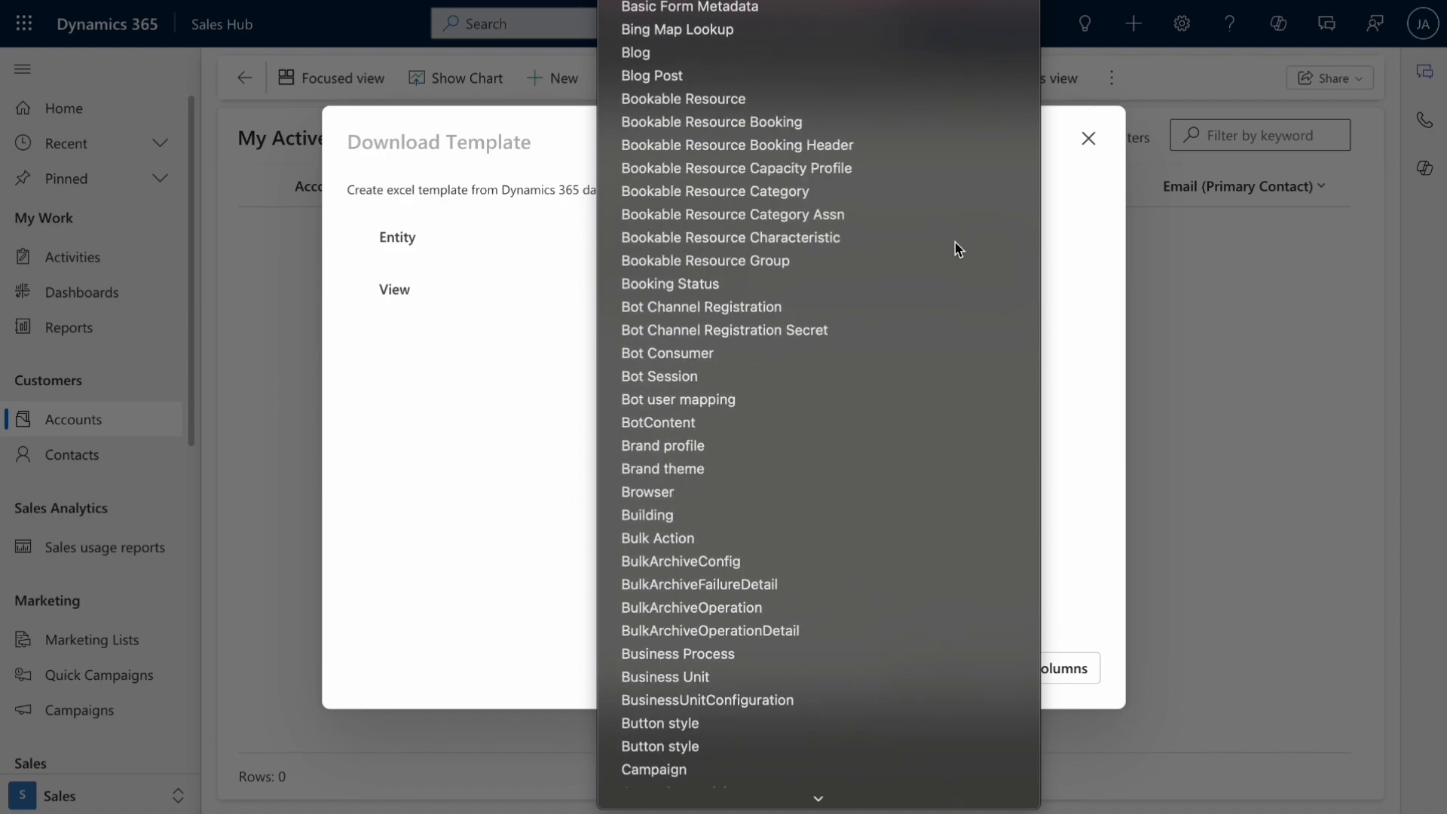
{"action": "scroll", "coordinate": [954, 245], "scroll_direction": "down", "scroll_amount": 10}
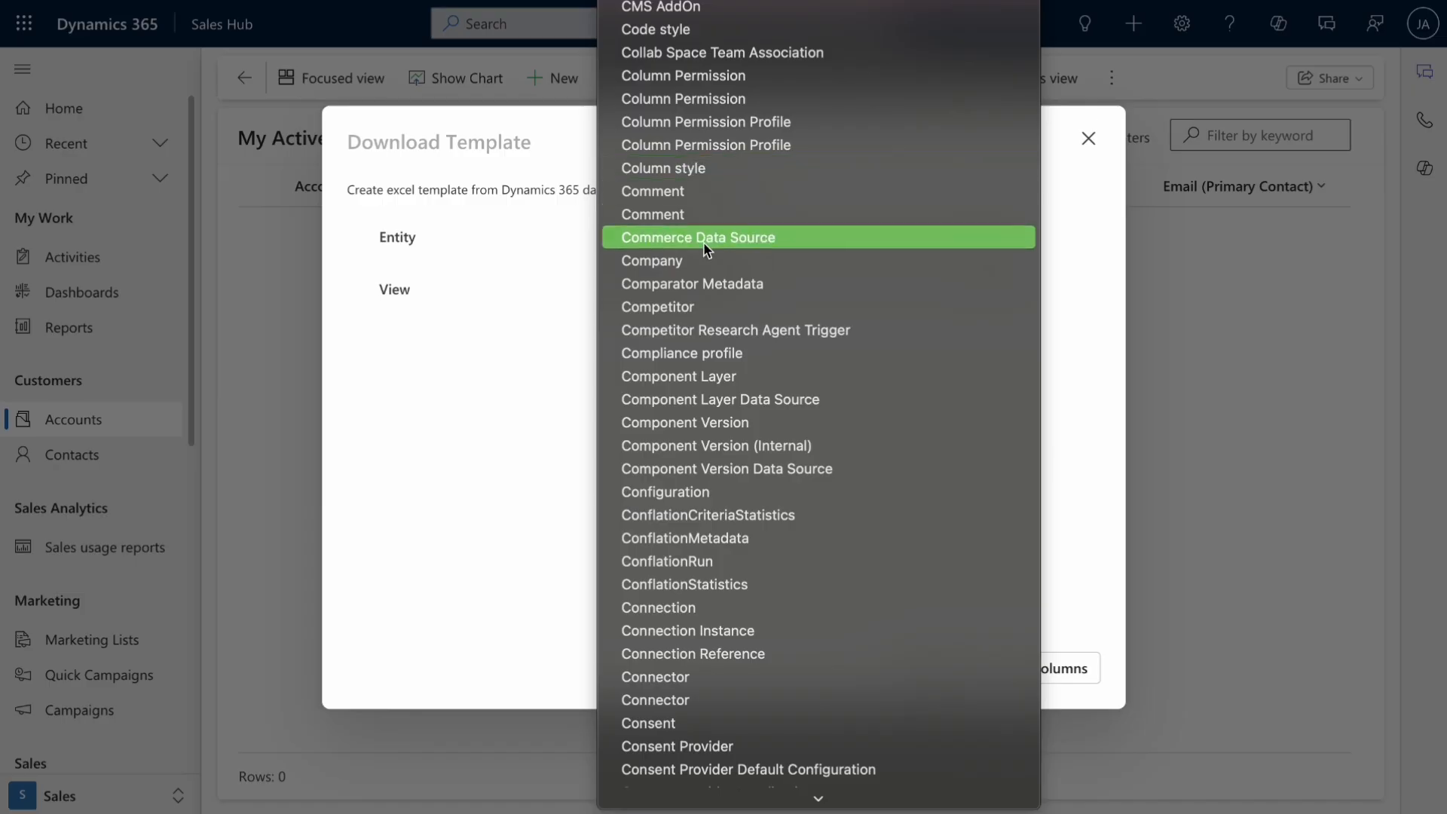
{"action": "scroll", "coordinate": [653, 649], "scroll_direction": "down", "scroll_amount": 5}
{"action": "scroll", "coordinate": [653, 650], "scroll_direction": "down", "scroll_amount": 2}
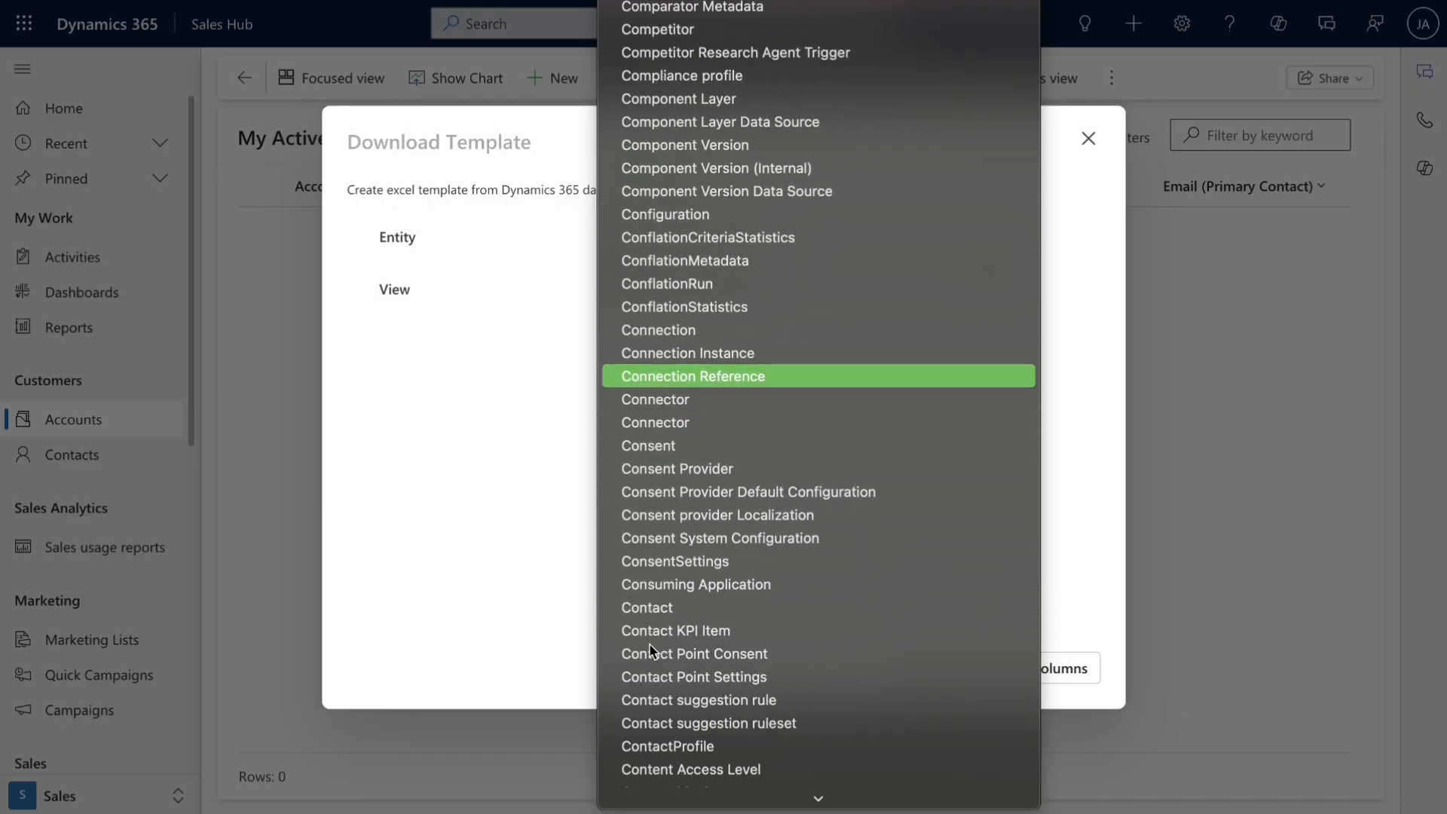
{"action": "left_click", "coordinate": [662, 607]}
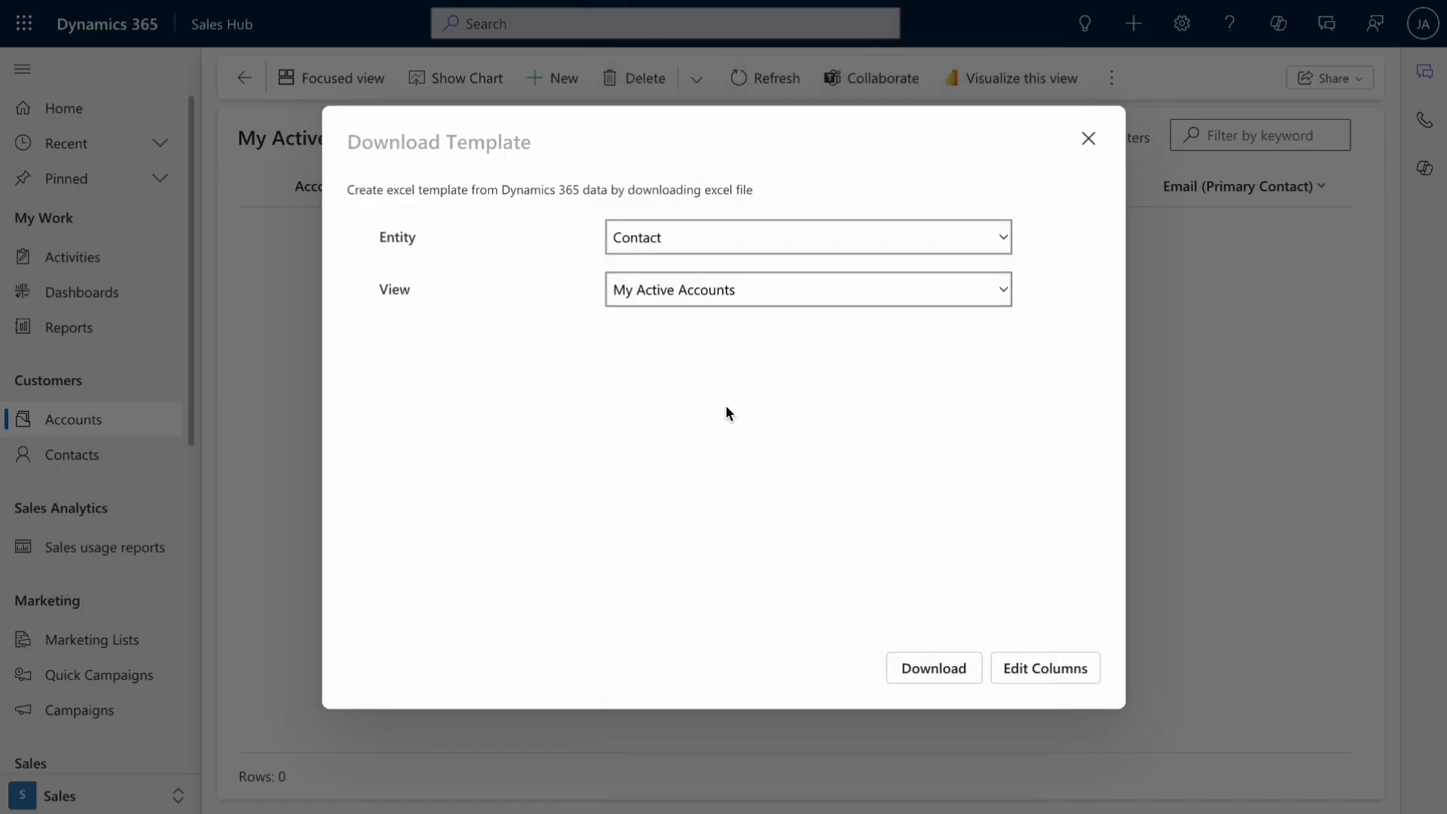
- Set the template's entity back to Account
{"action": "left_click", "coordinate": [817, 240]}
{"action": "scroll", "coordinate": [817, 246], "scroll_direction": "up", "scroll_amount": 3}
{"action": "scroll", "coordinate": [820, 247], "scroll_direction": "up", "scroll_amount": 20}
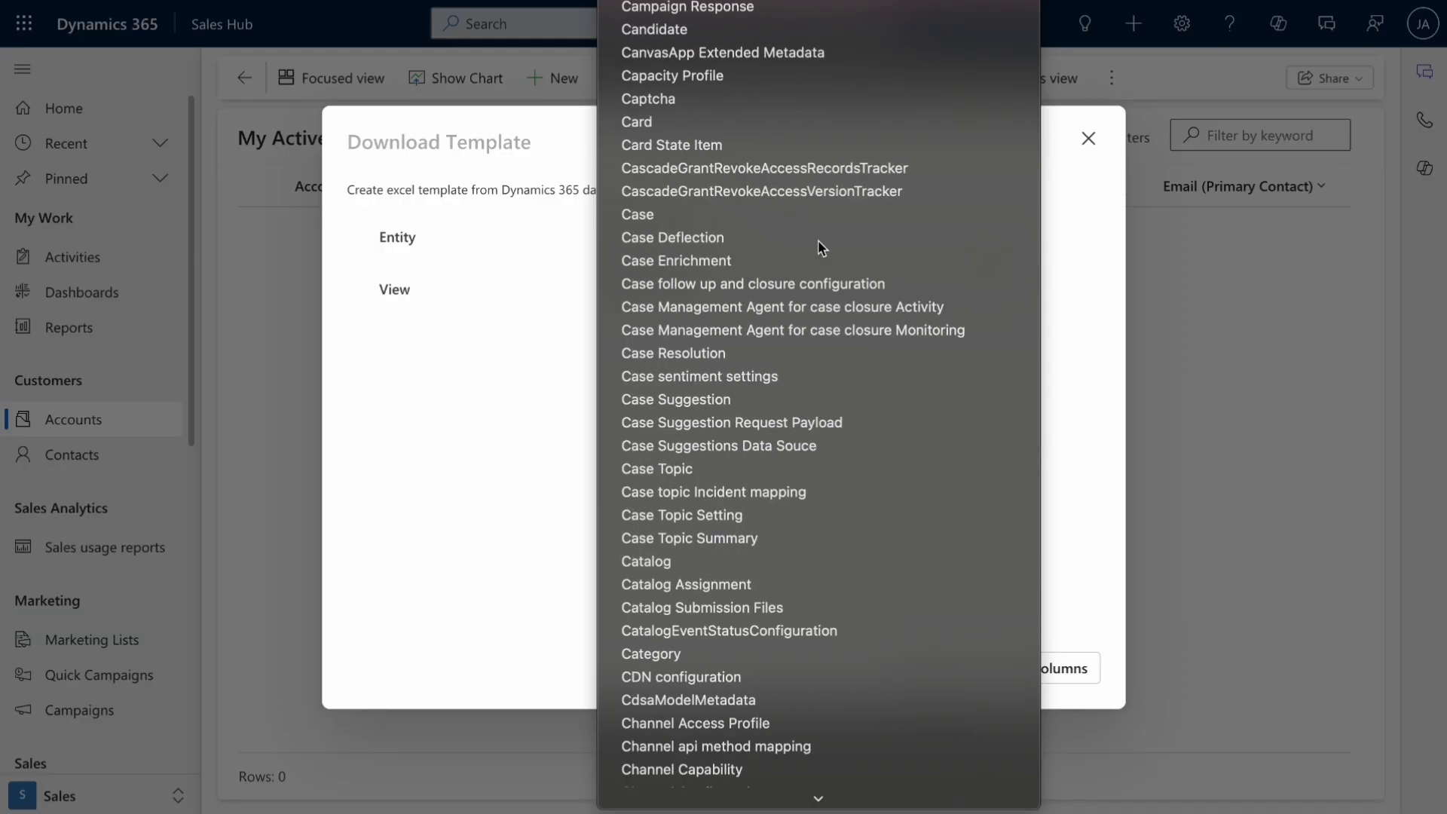
{"action": "scroll", "coordinate": [817, 240], "scroll_direction": "up", "scroll_amount": 5}
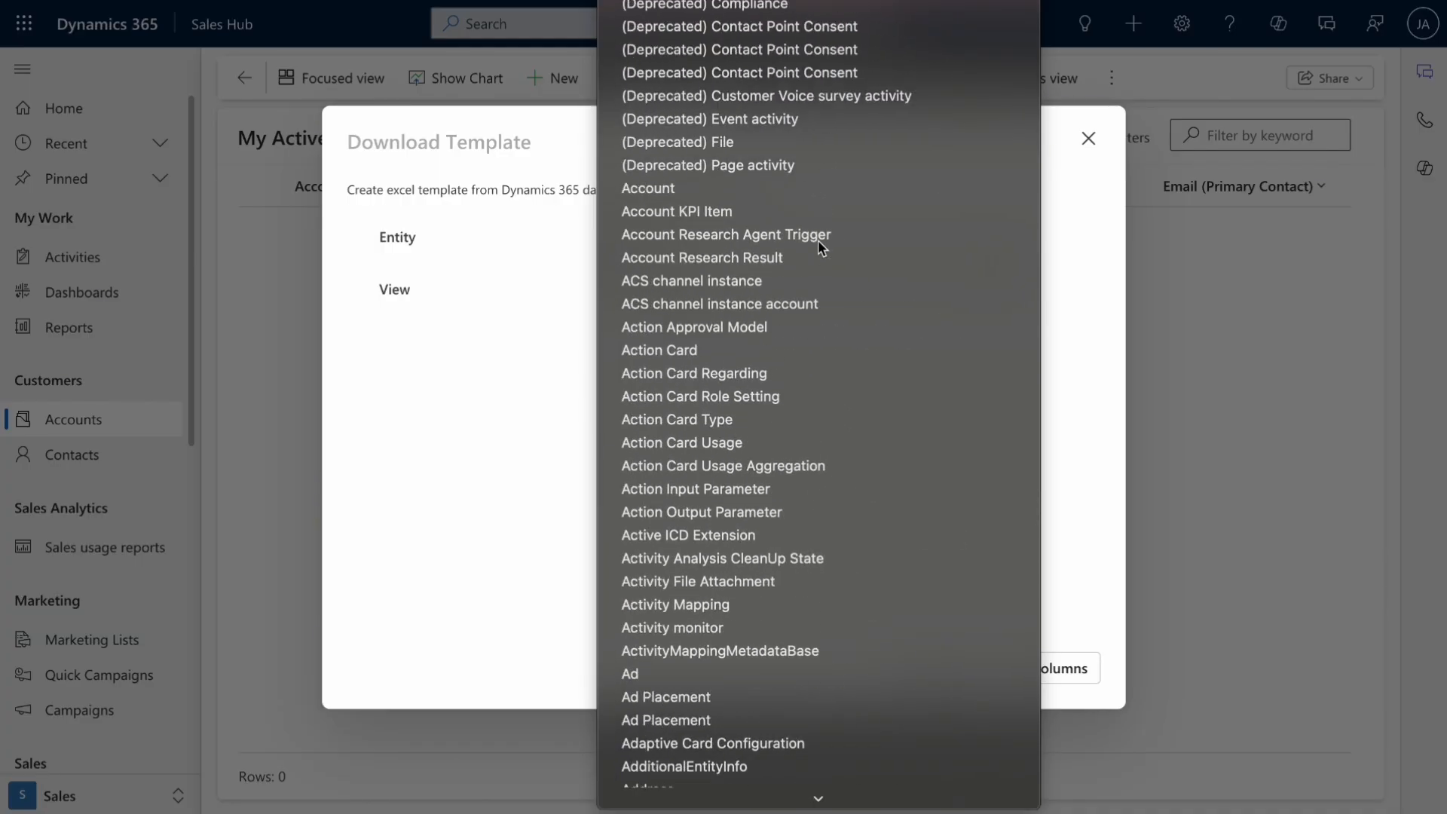
{"action": "left_click", "coordinate": [735, 188]}
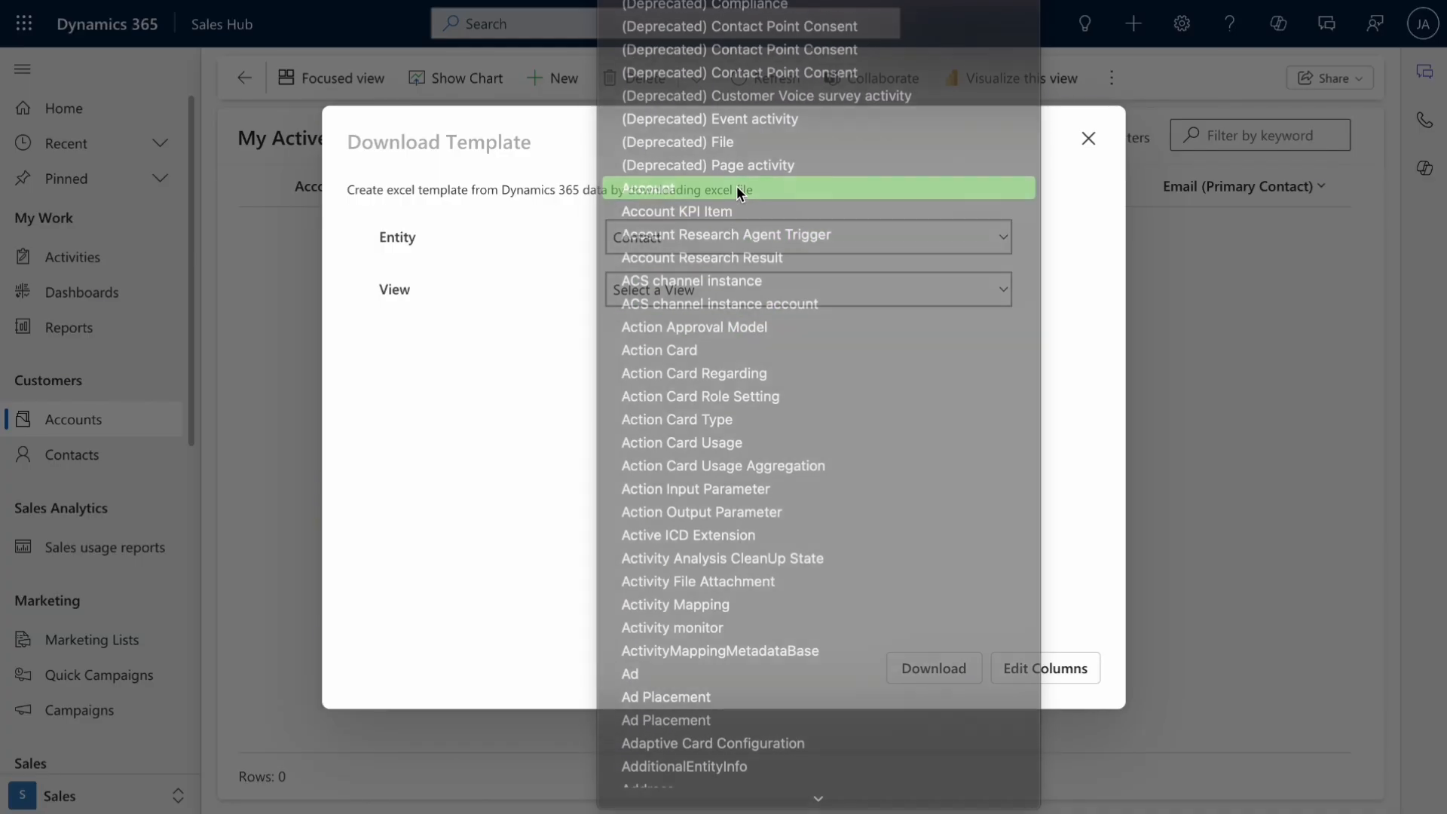
- Review the columns offered for the Account template, leave Address 1: City selected, and download the template
{"action": "left_click", "coordinate": [1044, 671]}
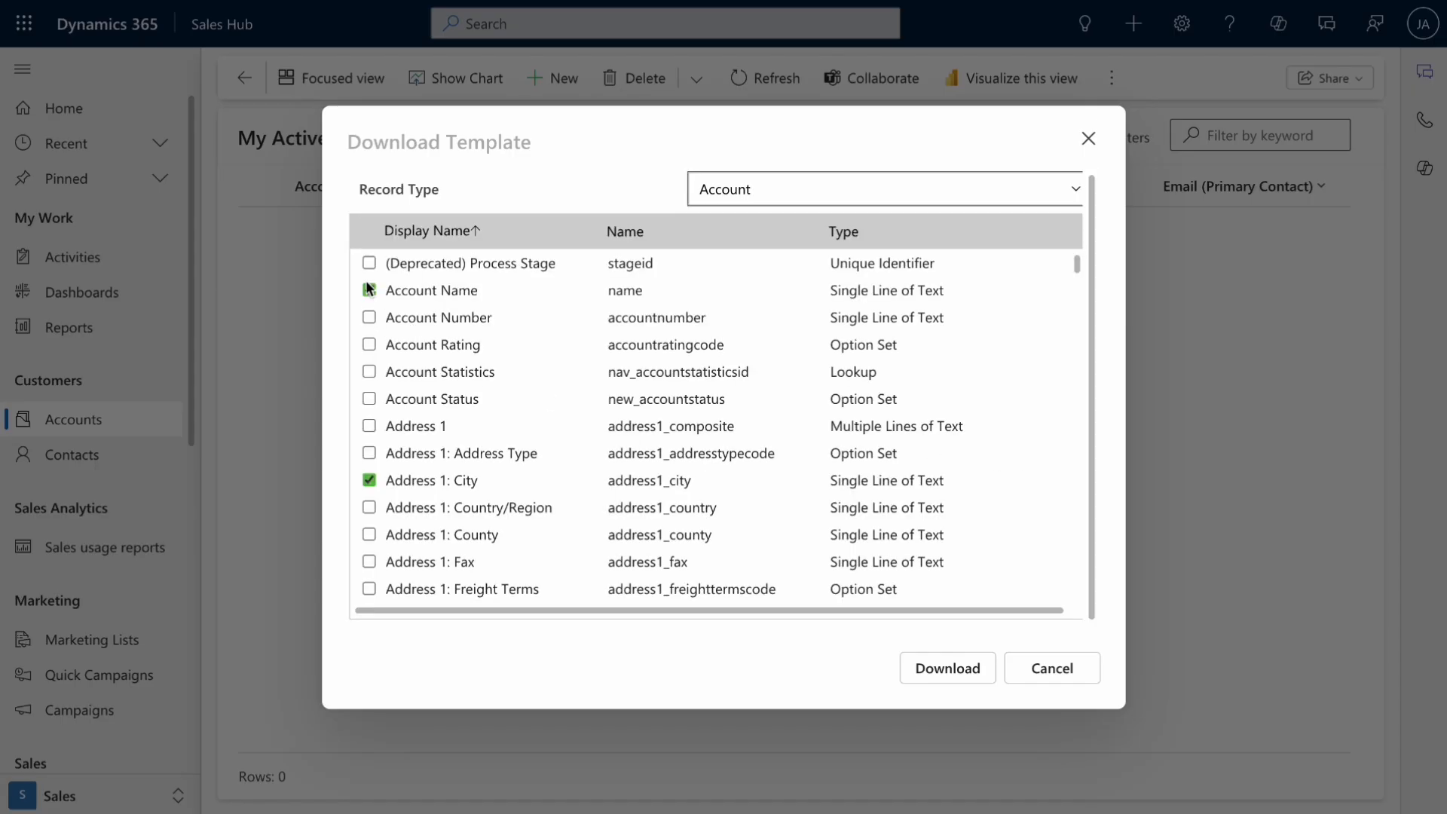
{"action": "scroll", "coordinate": [407, 347], "scroll_direction": "down", "scroll_amount": 2}
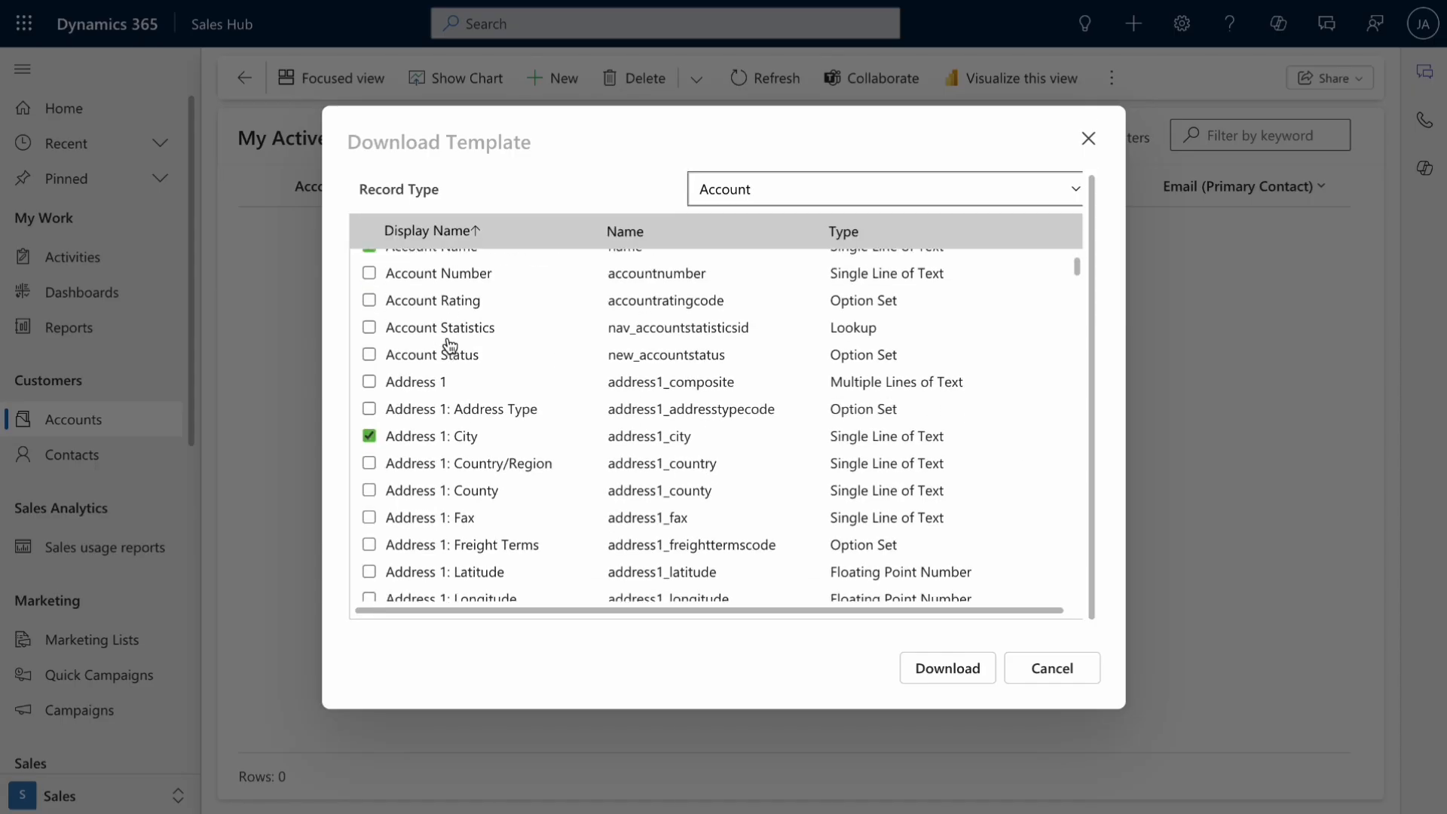
{"action": "left_click", "coordinate": [368, 334]}
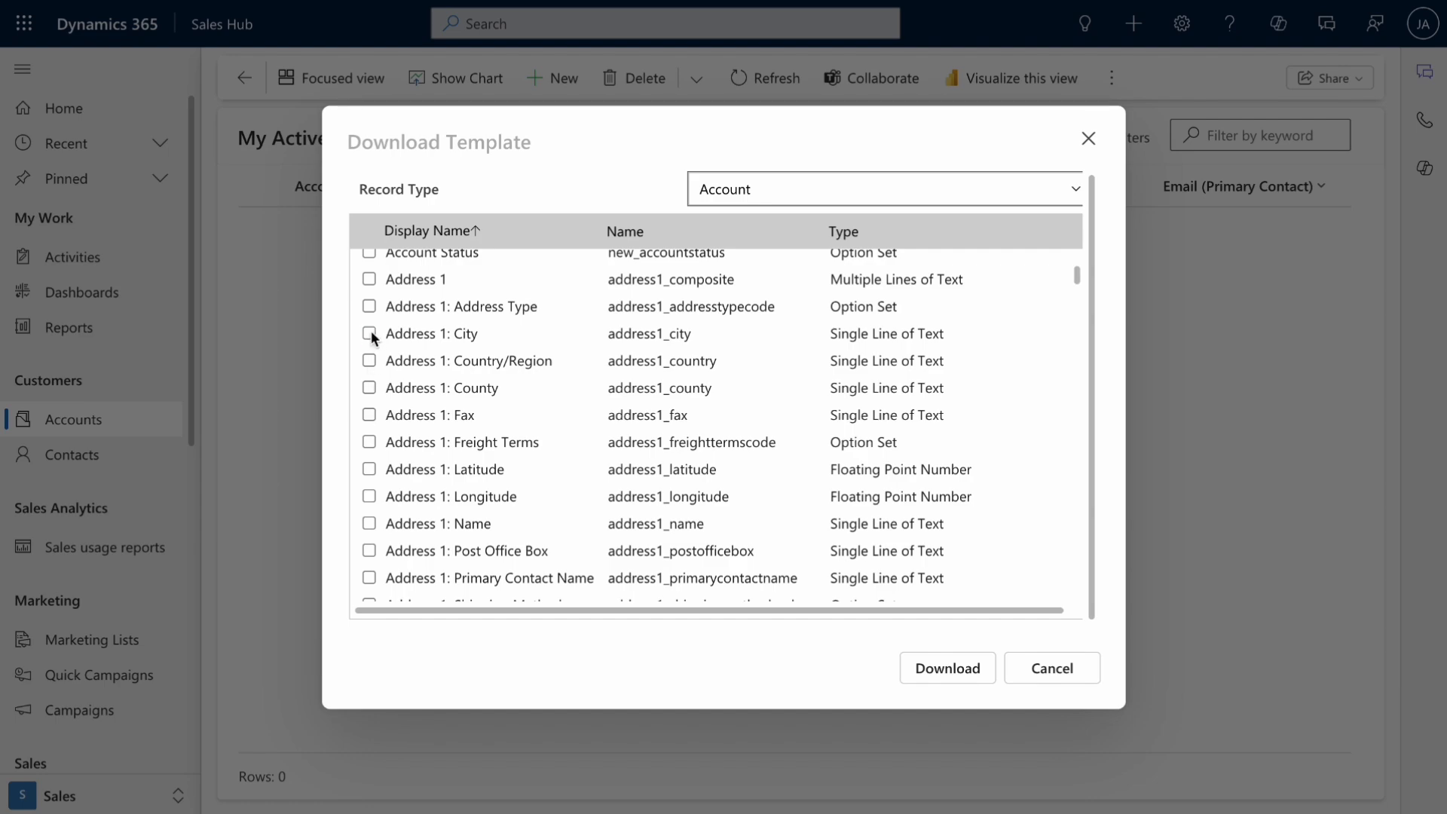
{"action": "left_click", "coordinate": [370, 335]}
{"action": "left_click", "coordinate": [983, 671]}
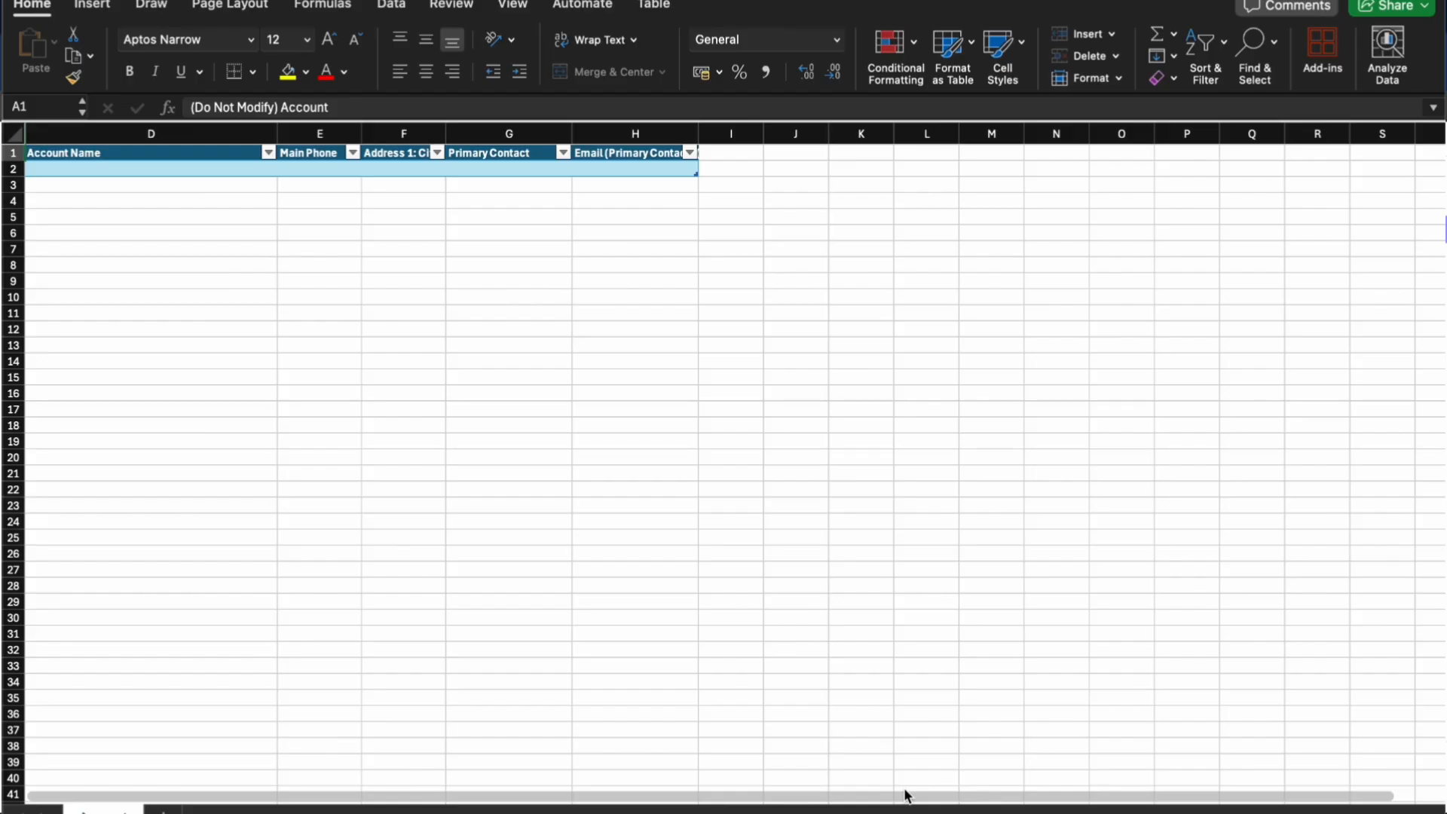
- In the downloaded Excel workbook, unhide columns A to C and widen them to fit their headers
{"action": "left_click", "coordinate": [224, 138]}
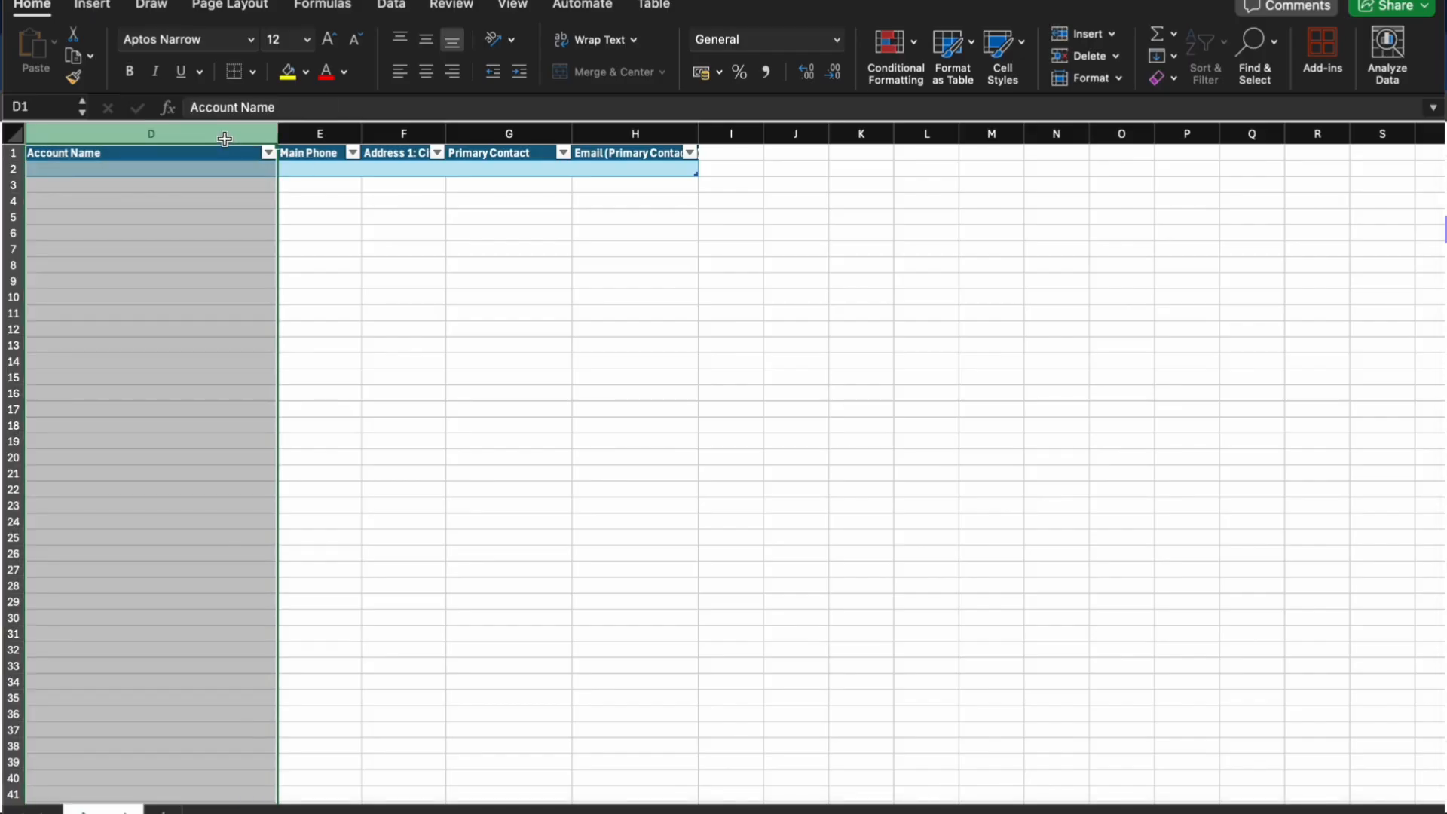
{"action": "left_click", "coordinate": [396, 246]}
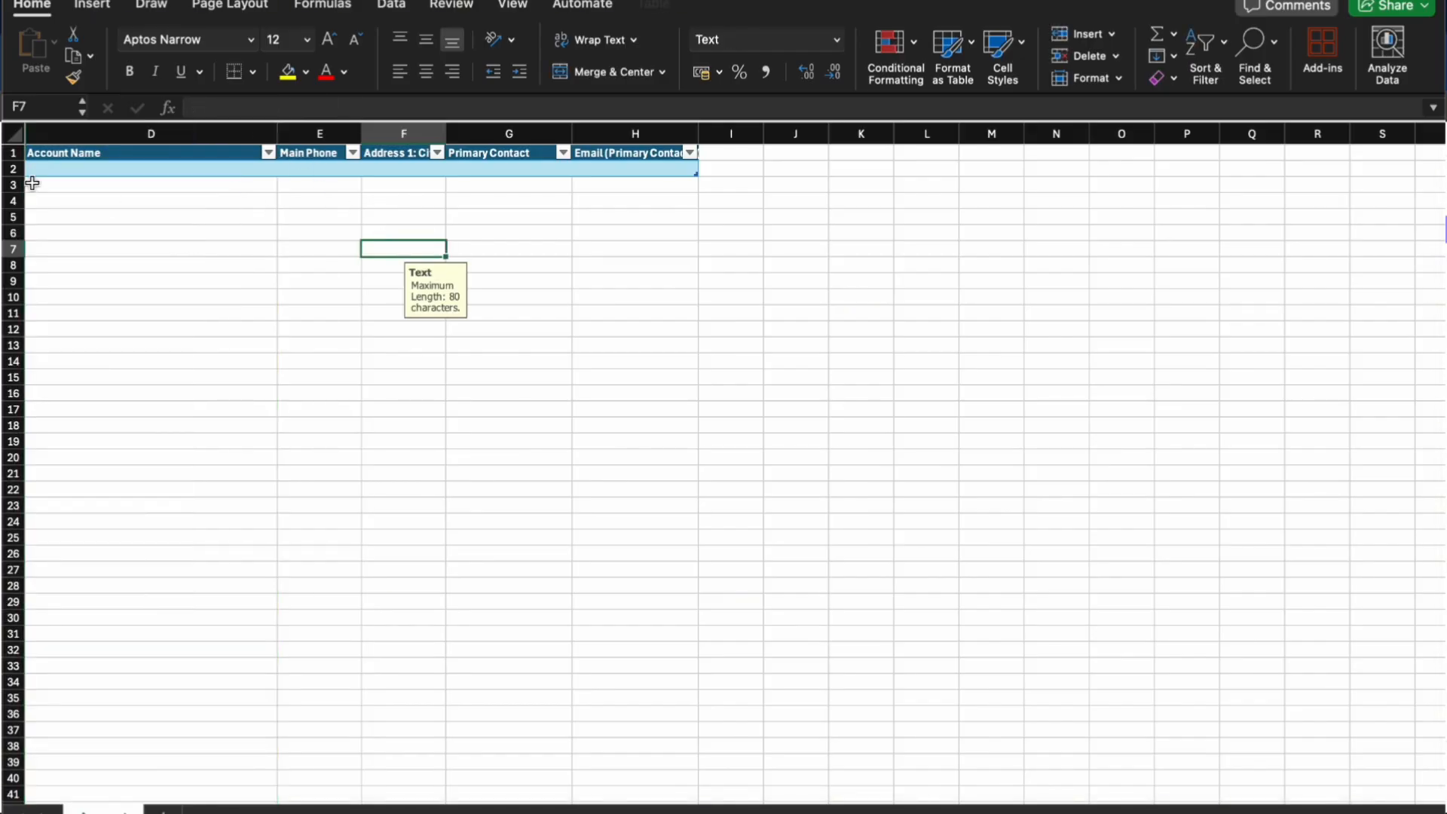
{"action": "left_click", "coordinate": [14, 135]}
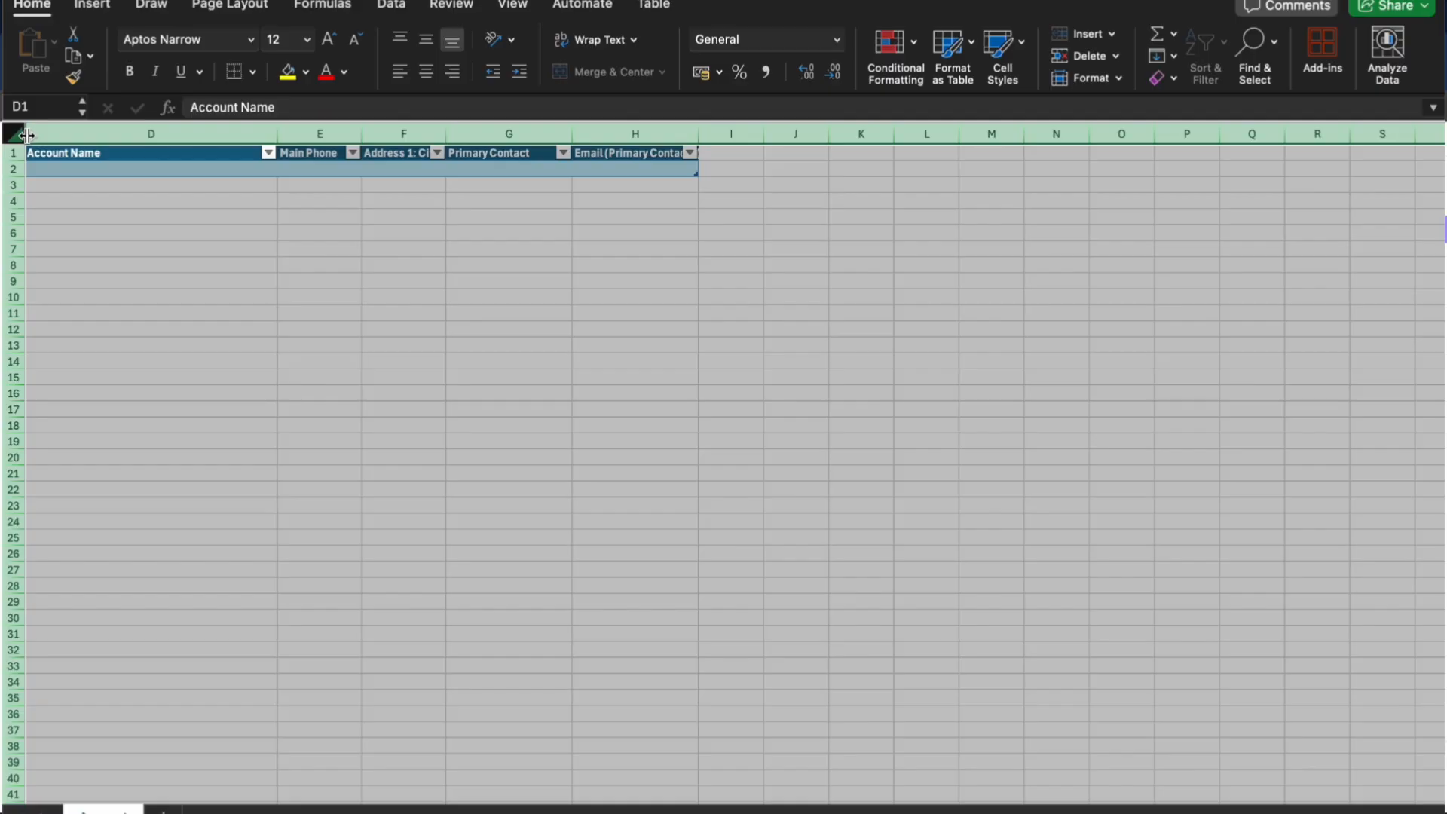
{"action": "right_click", "coordinate": [26, 135]}
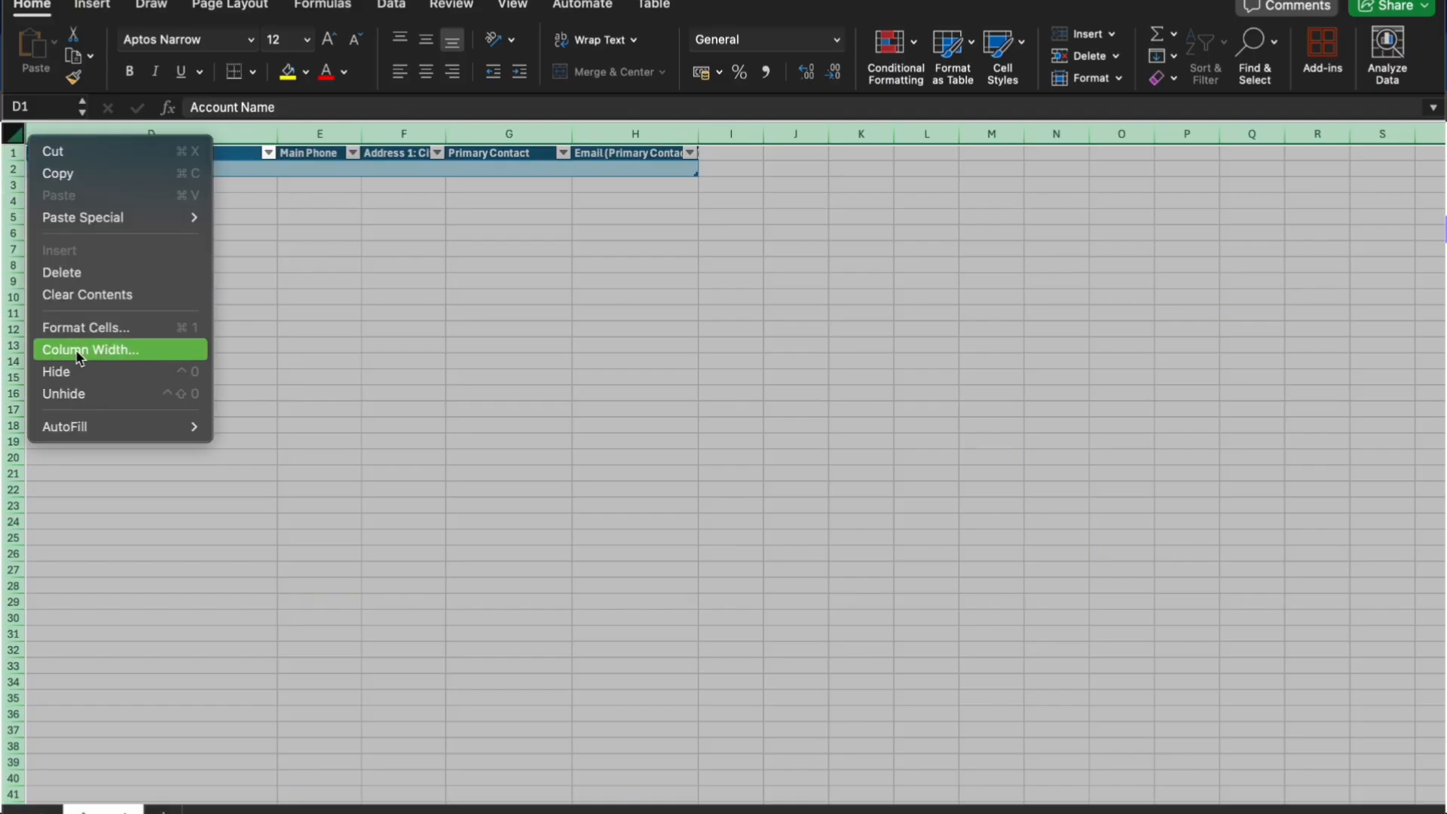
{"action": "left_click", "coordinate": [79, 394]}
{"action": "left_click", "coordinate": [284, 348]}
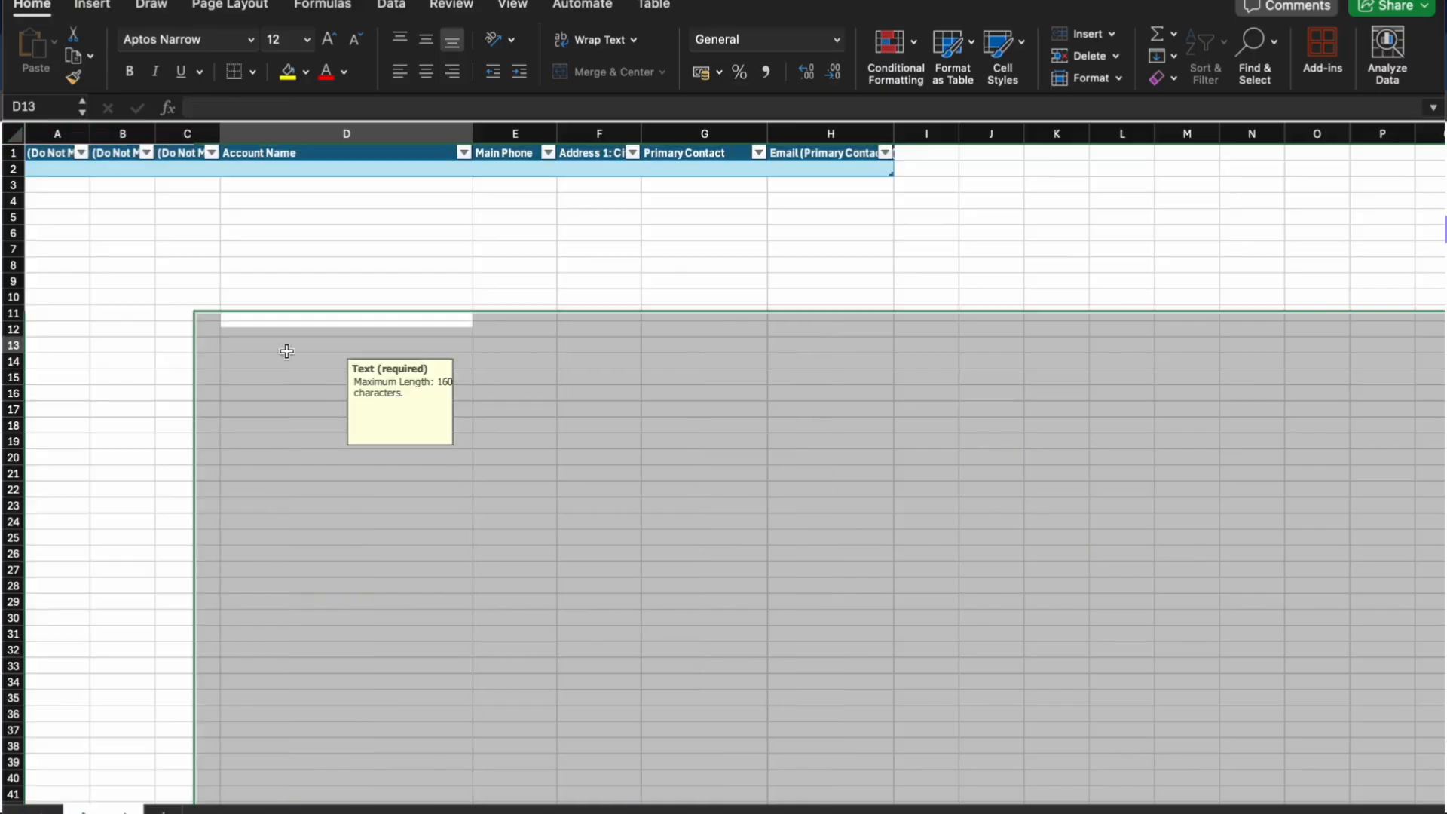
{"action": "left_click_drag", "start_coordinate": [90, 134], "coordinate": [559, 134]}
{"action": "left_click", "coordinate": [608, 229]}
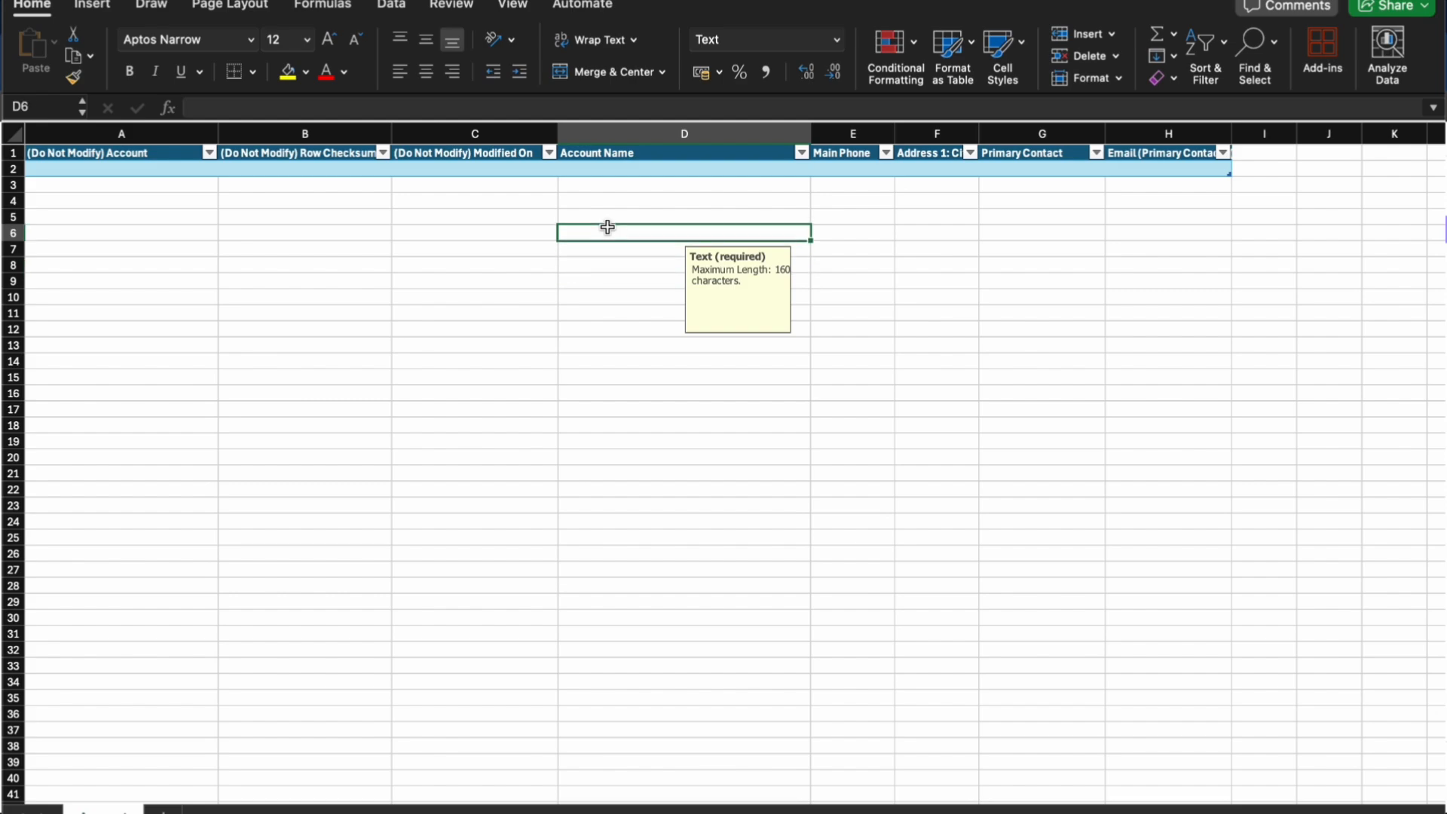
- Highlight the three Do Not Modify columns, A to C, one after another to point them out
{"action": "left_click", "coordinate": [162, 126]}
{"action": "left_click", "coordinate": [270, 133]}
{"action": "left_click", "coordinate": [430, 135]}
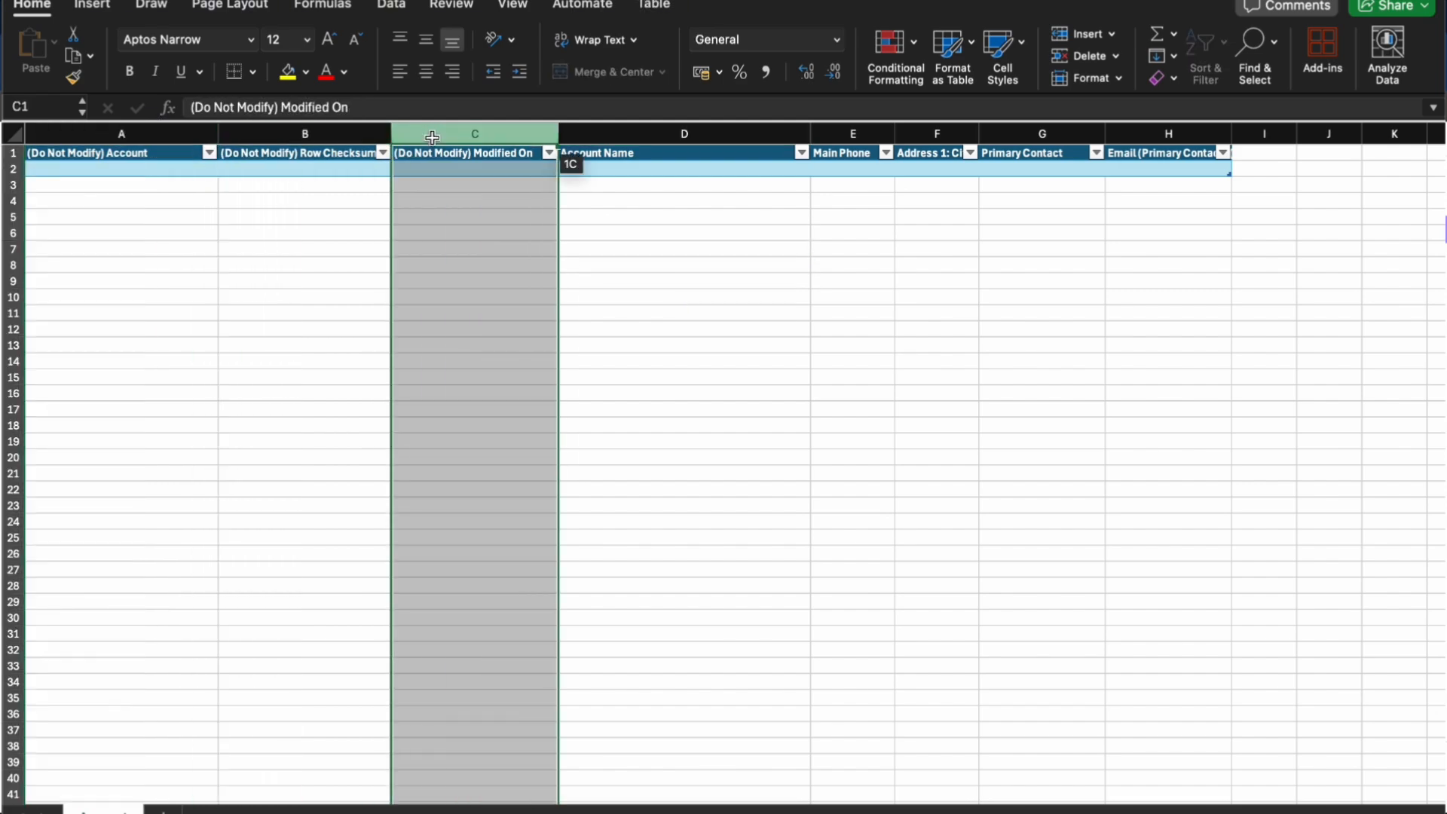
{"action": "left_click", "coordinate": [666, 283]}
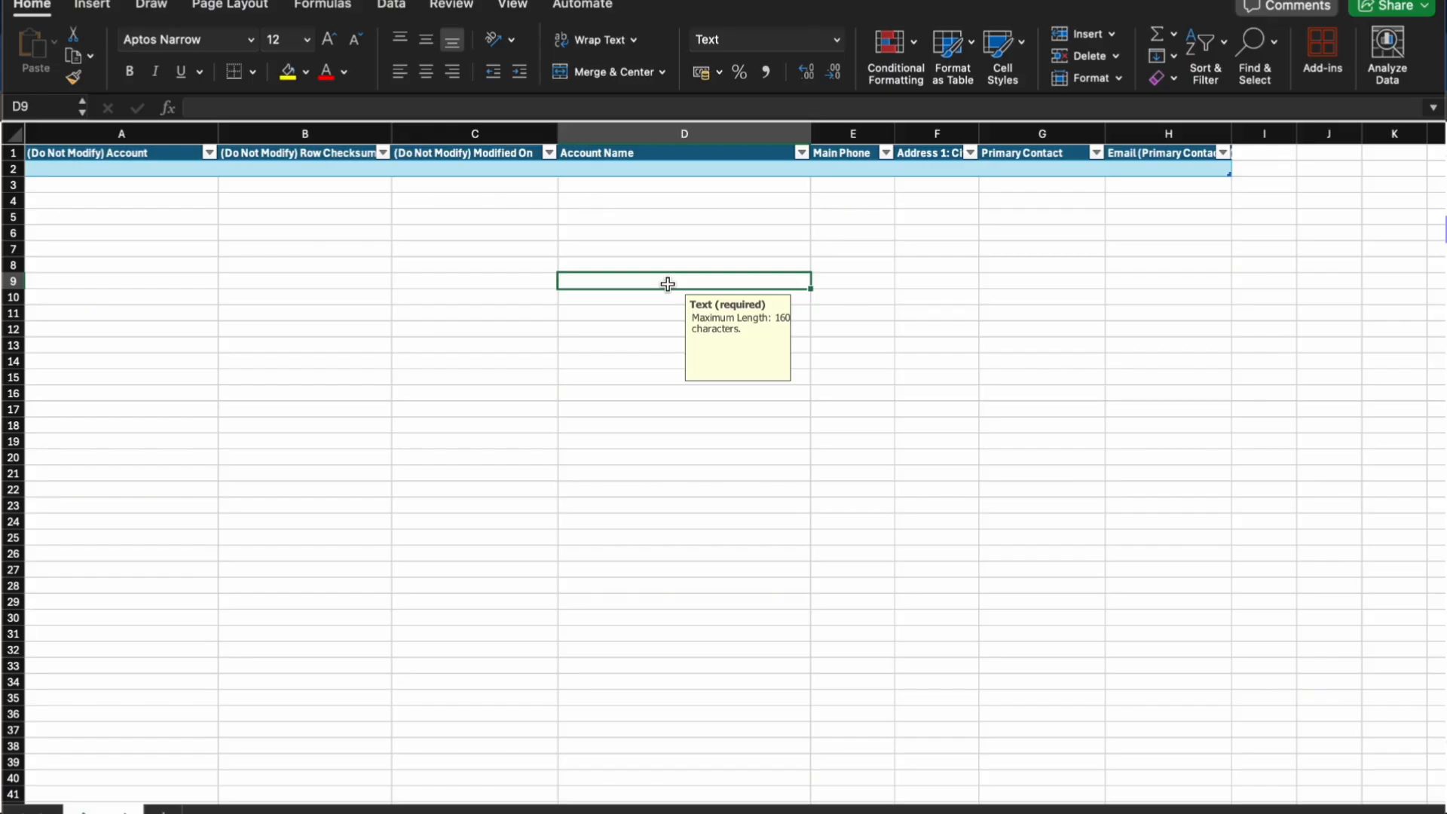
{"action": "left_click", "coordinate": [680, 217]}
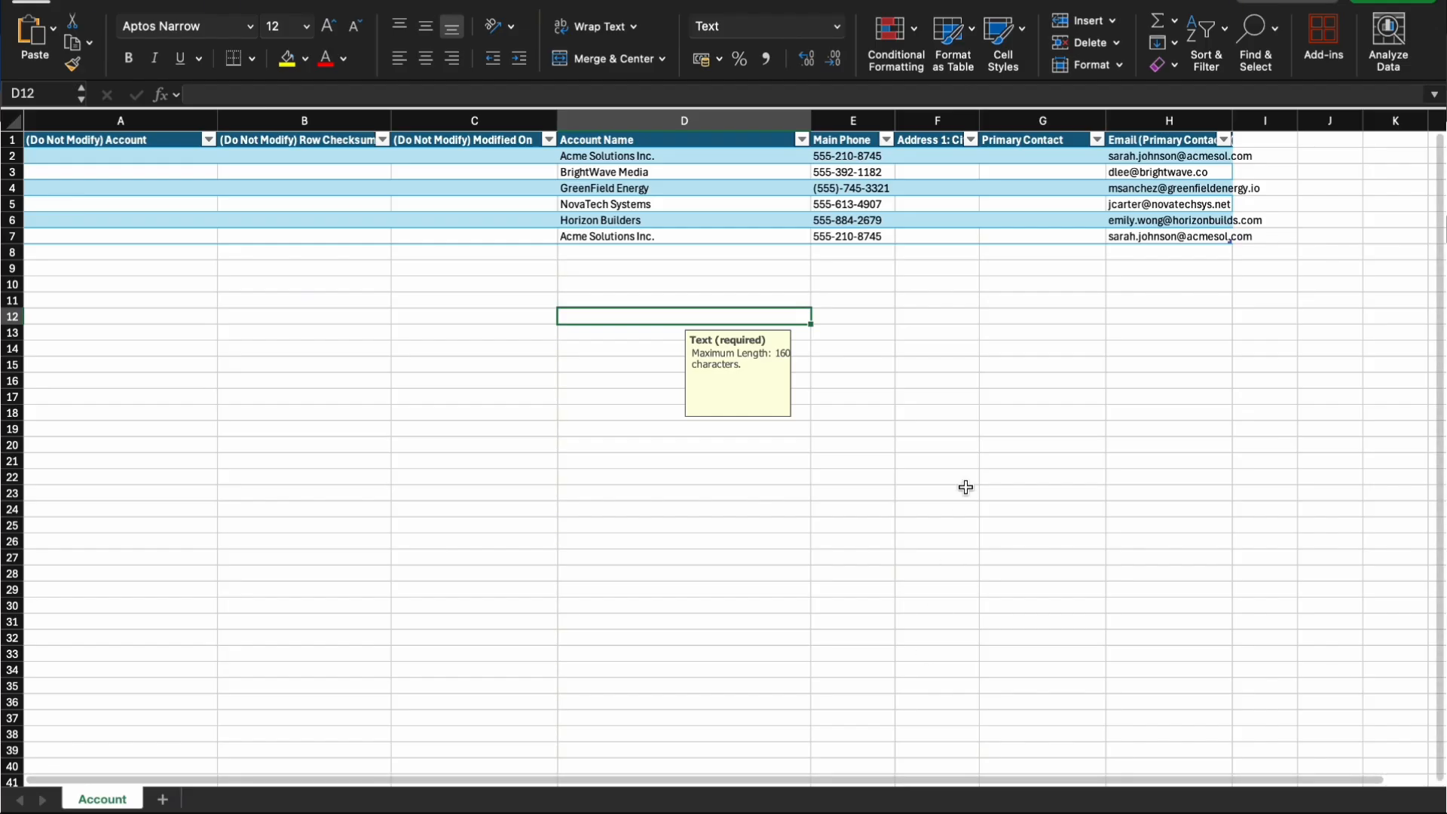
- Remove the parentheses from the GreenField Energy main phone number in cell E4
{"action": "double_click", "coordinate": [841, 189]}
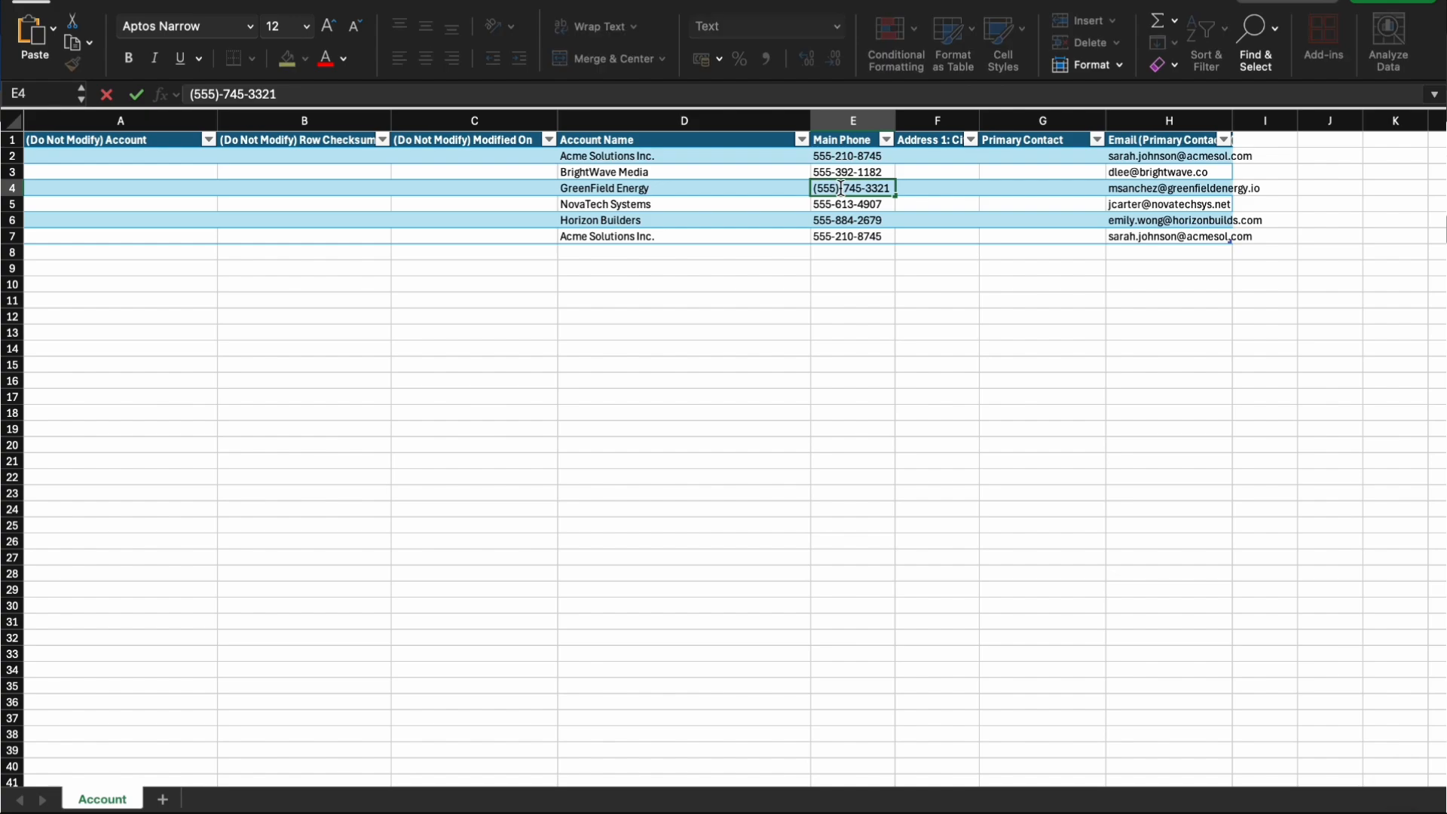
{"action": "key", "text": "BackSpace"}
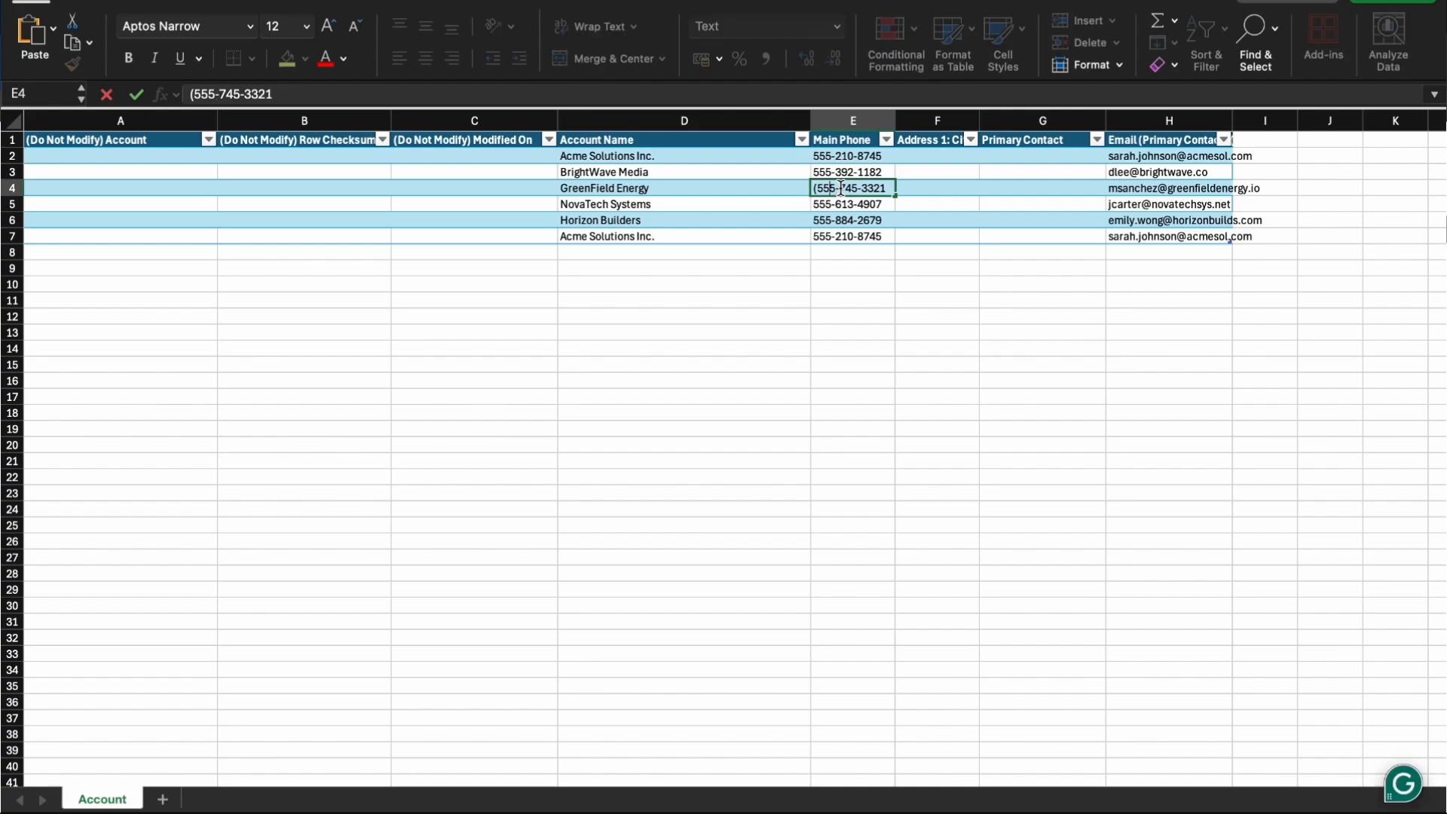
{"action": "key", "text": "BackSpace"}
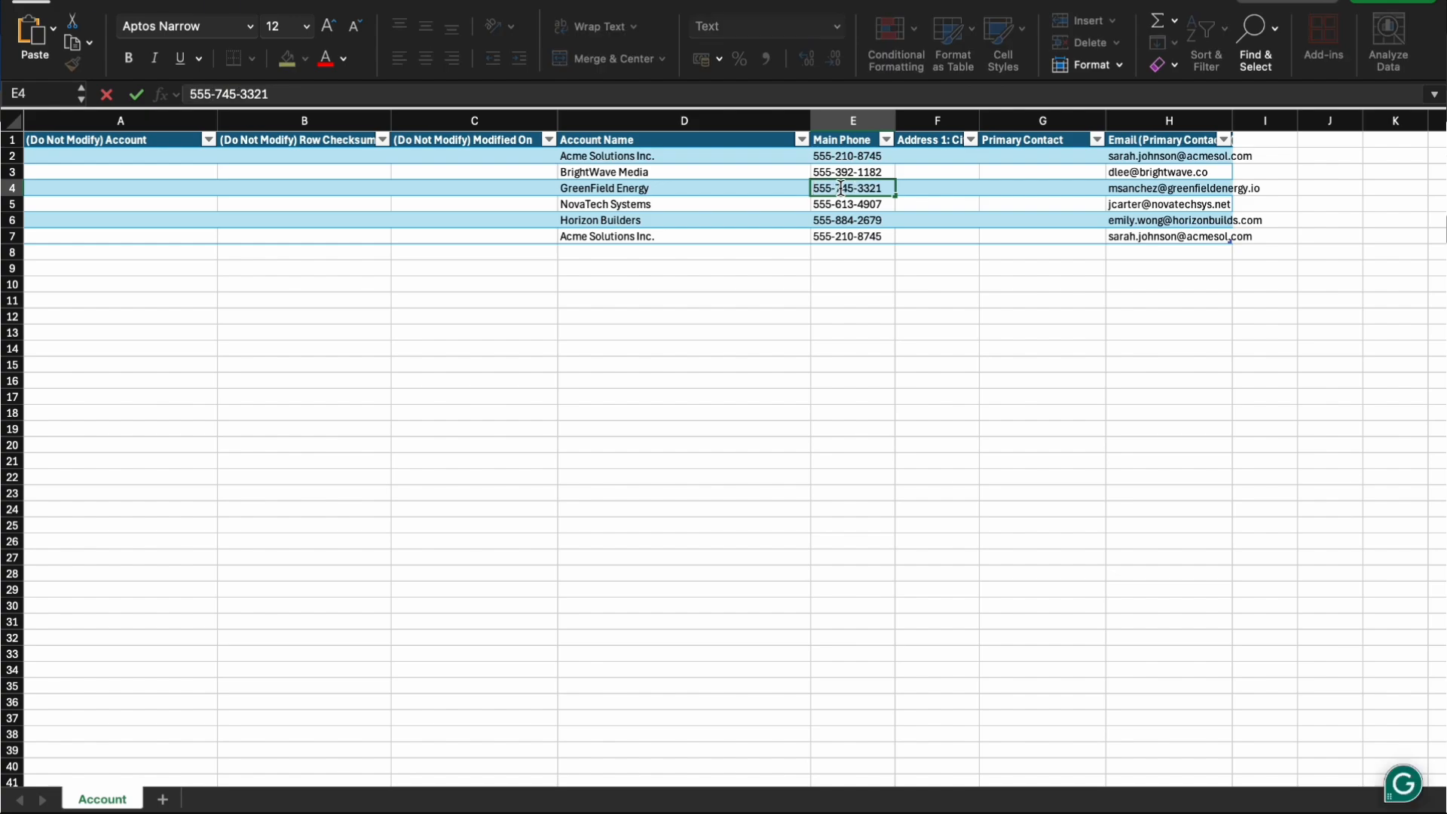
- Delete the duplicate Acme Solutions Inc. record in row 7 of the account sheet
{"action": "left_click", "coordinate": [842, 222]}
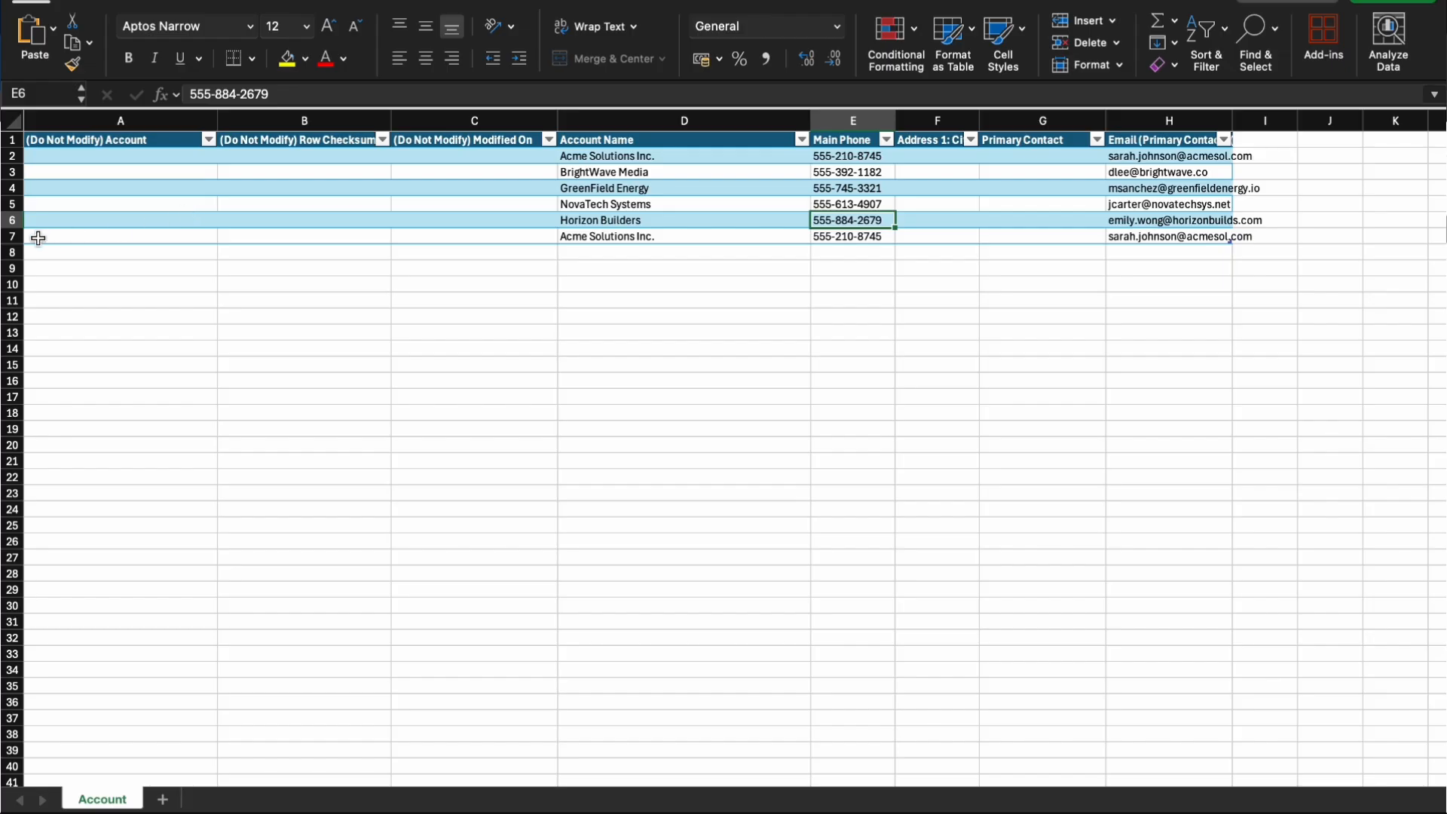
{"action": "left_click", "coordinate": [15, 236]}
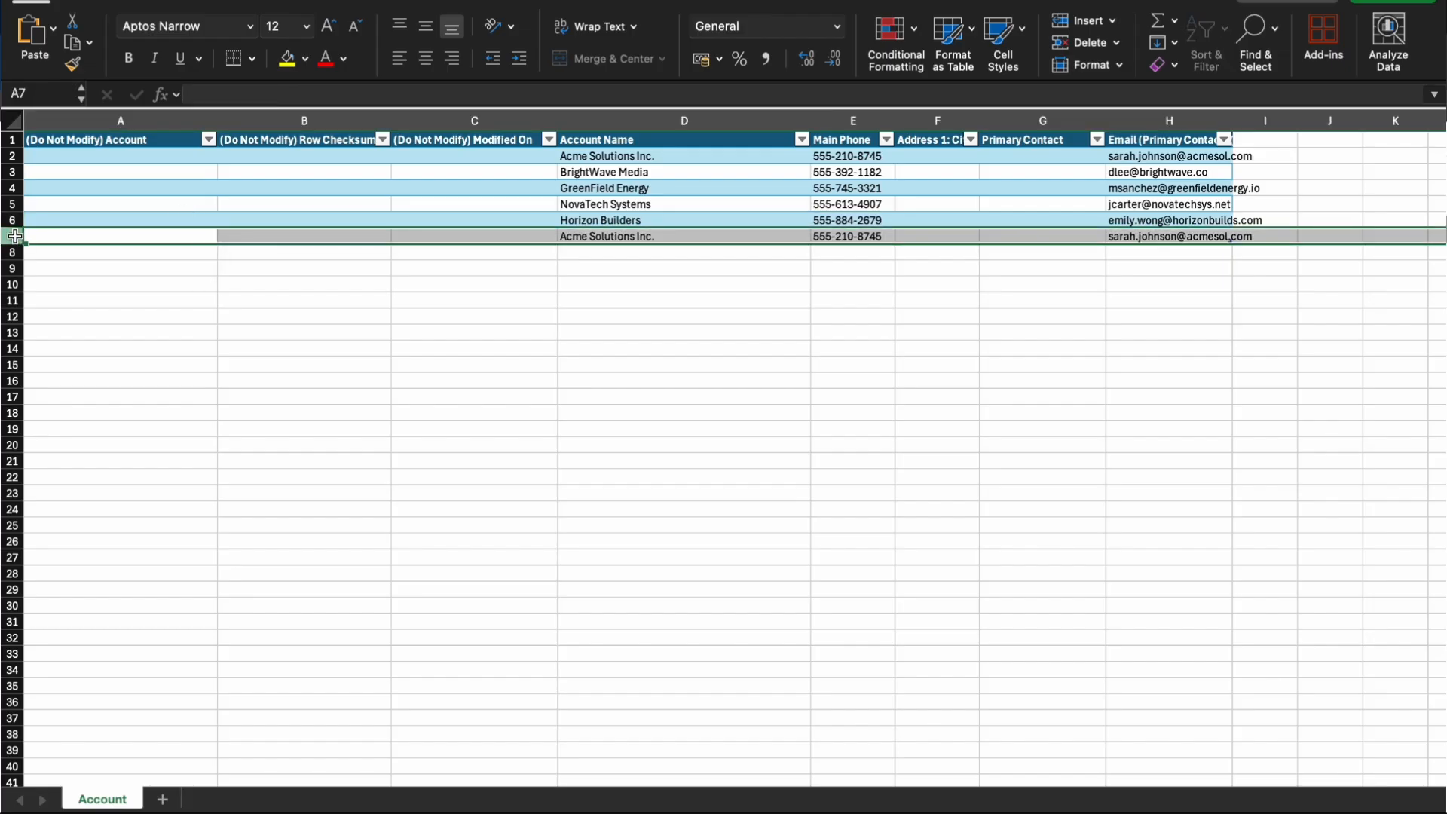
{"action": "right_click", "coordinate": [16, 236]}
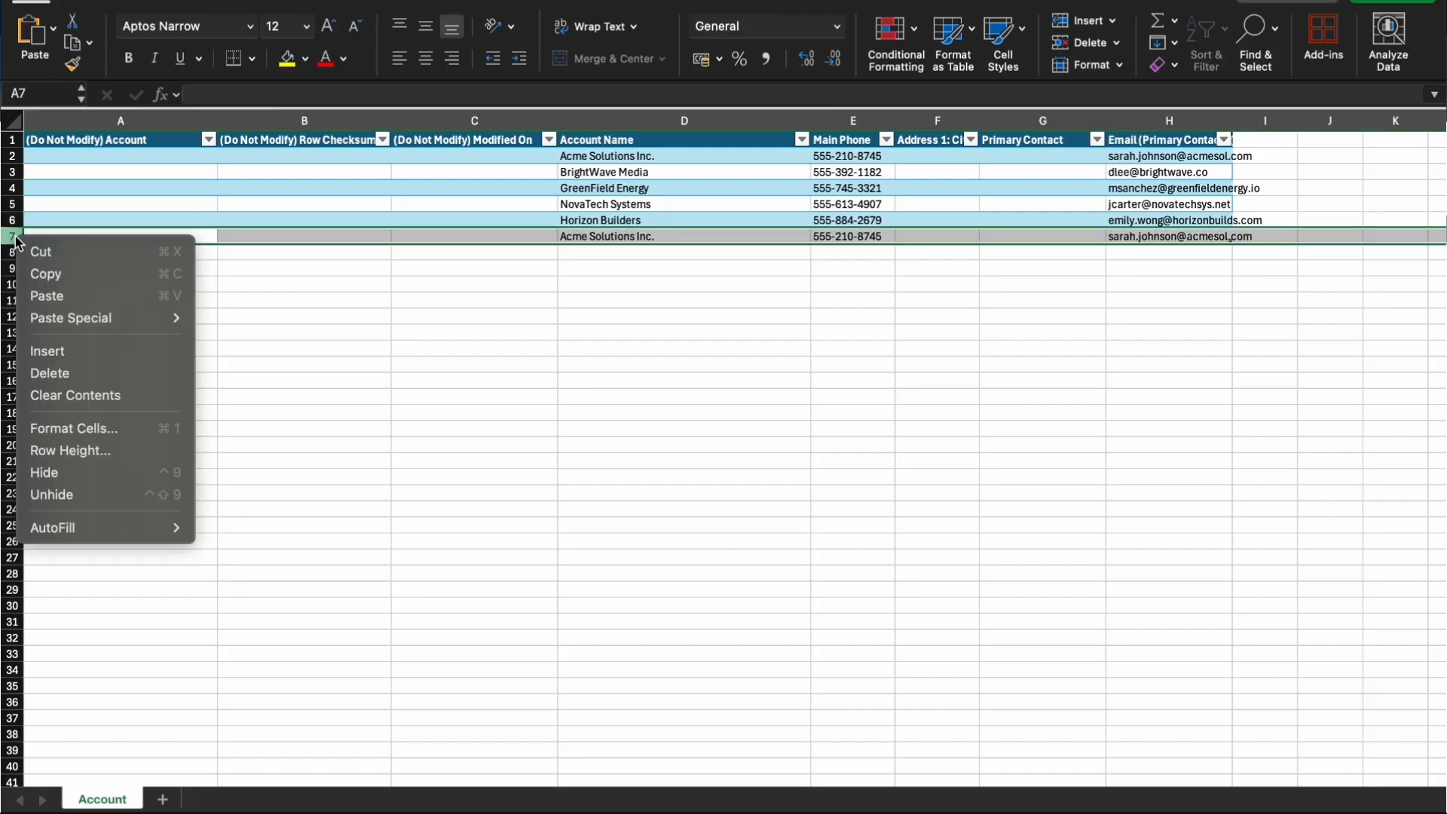
{"action": "left_click", "coordinate": [58, 375]}
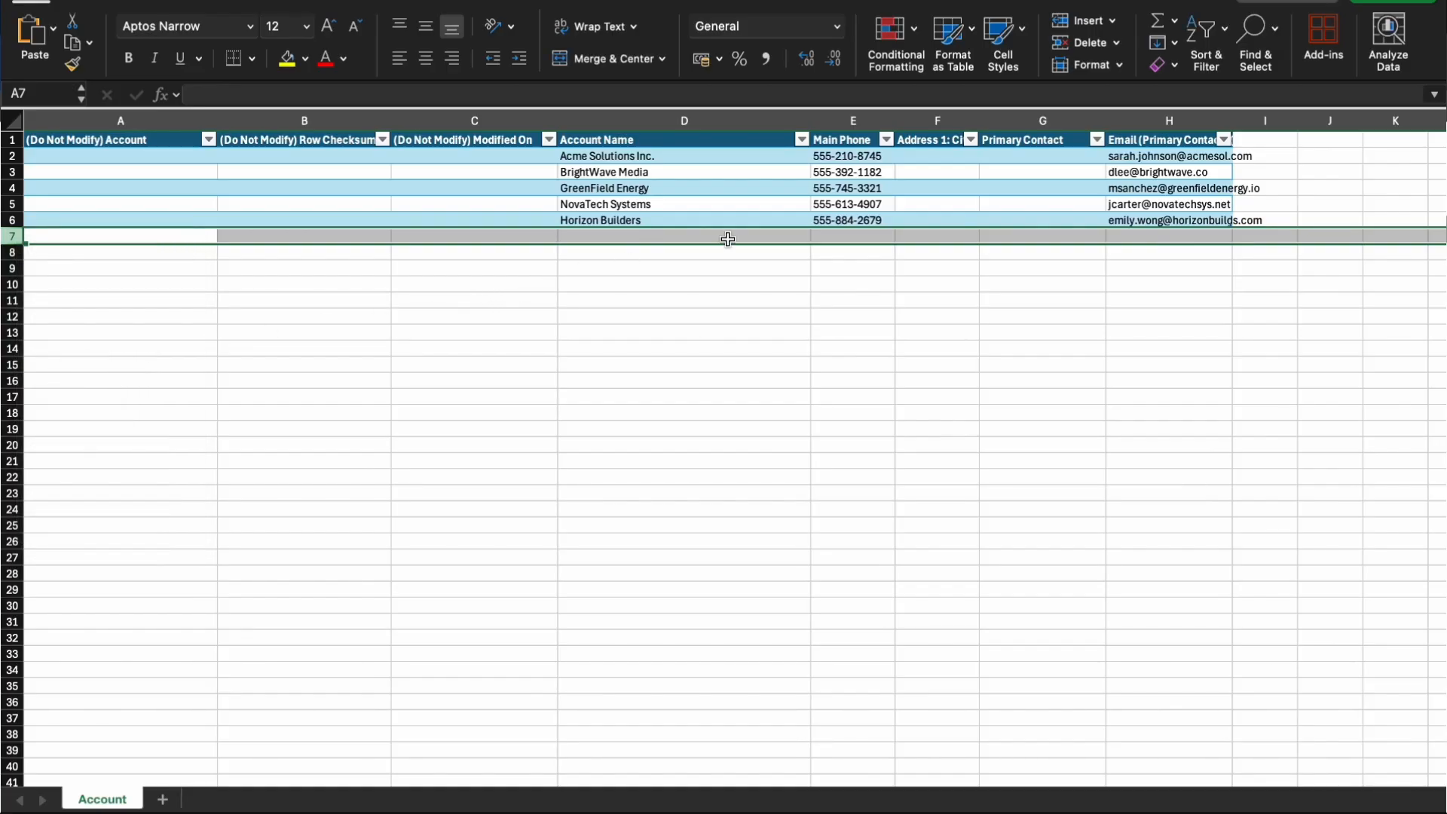
{"action": "left_click", "coordinate": [862, 235]}
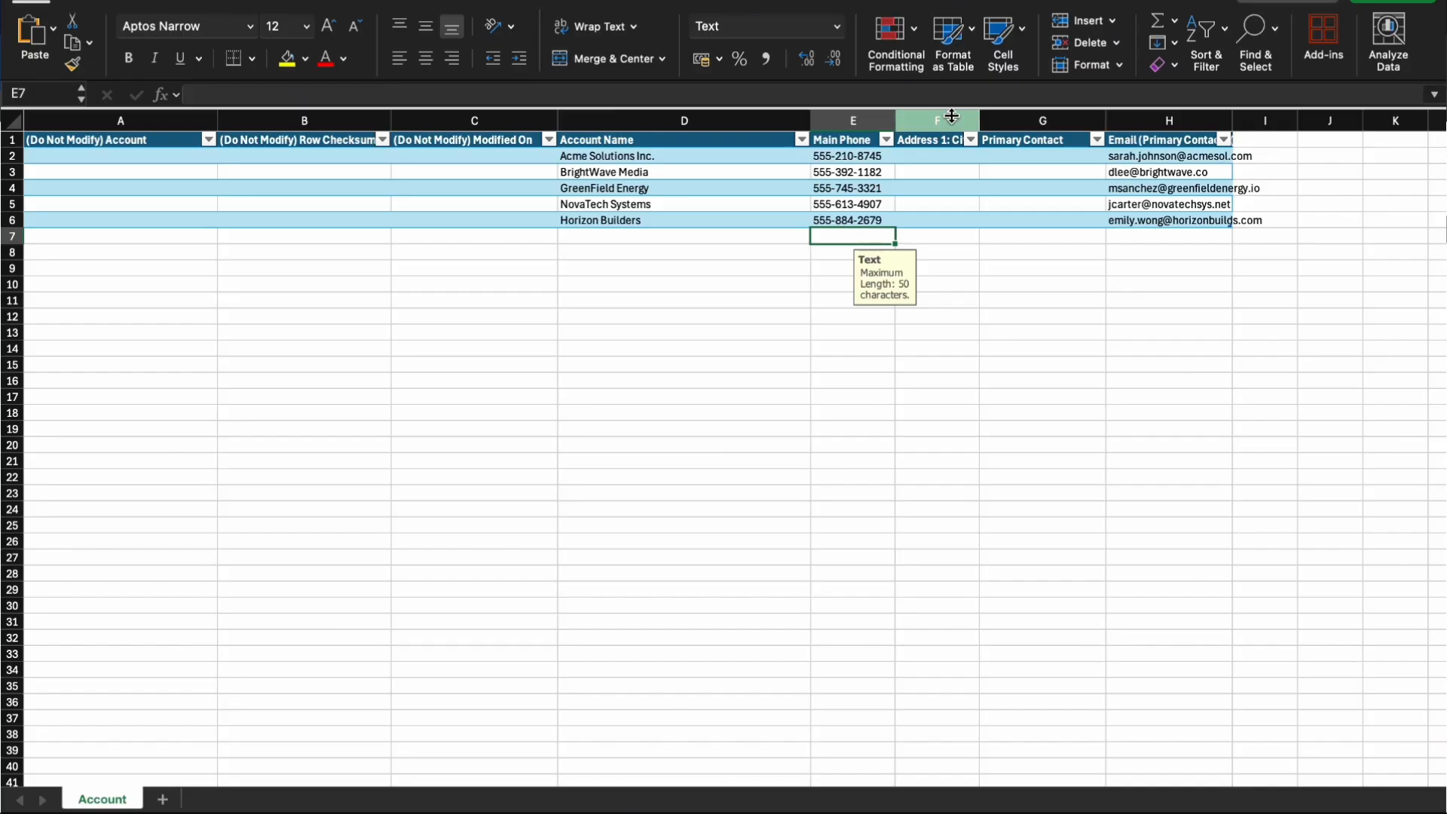
- Highlight the empty Address 1: City cells F2 to F6 to point them out, and clear the selection
{"action": "left_click_drag", "start_coordinate": [952, 115], "coordinate": [946, 223]}
{"action": "left_click", "coordinate": [965, 173]}
{"action": "left_click", "coordinate": [952, 151]}
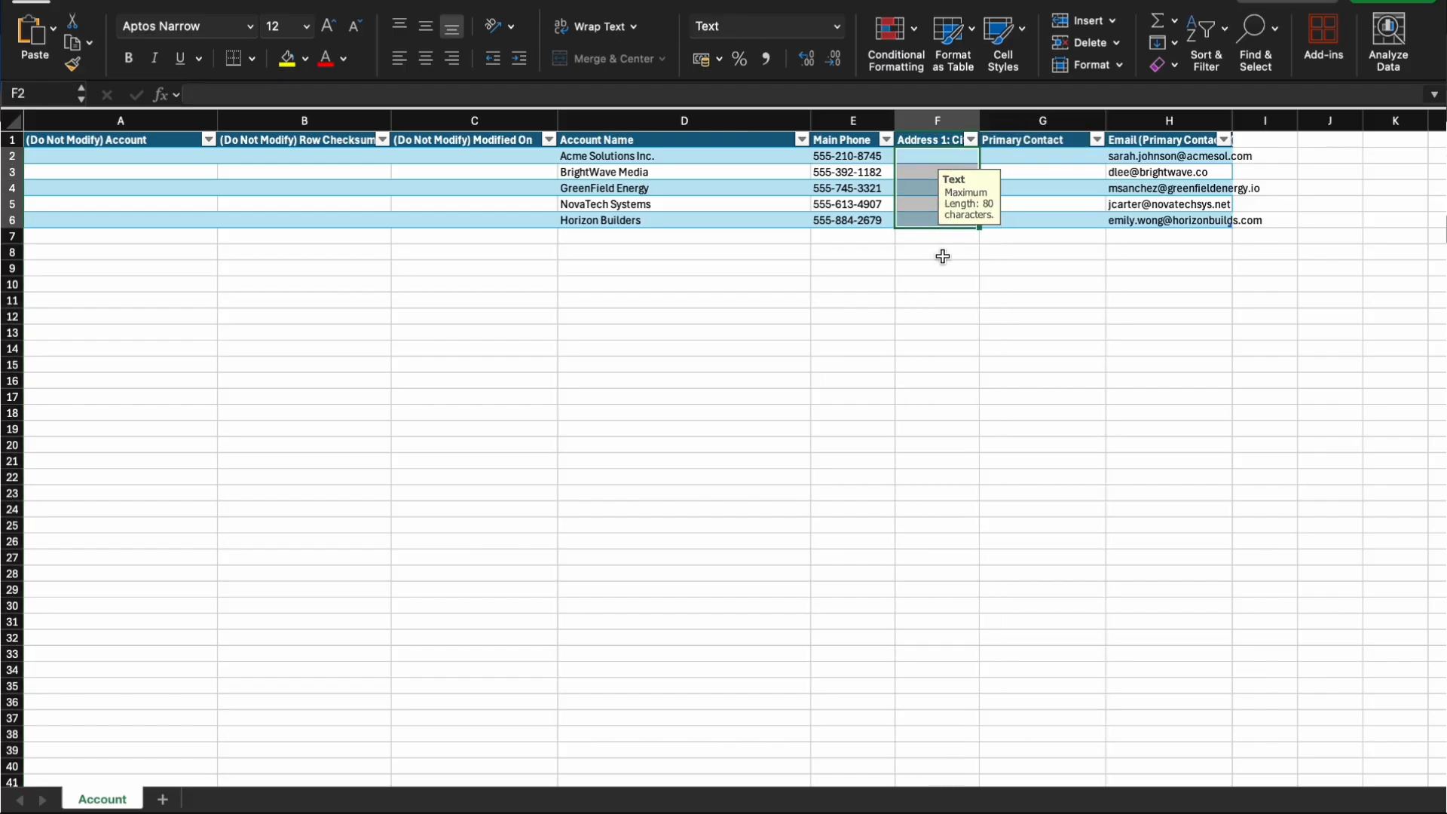
{"action": "left_click", "coordinate": [943, 257]}
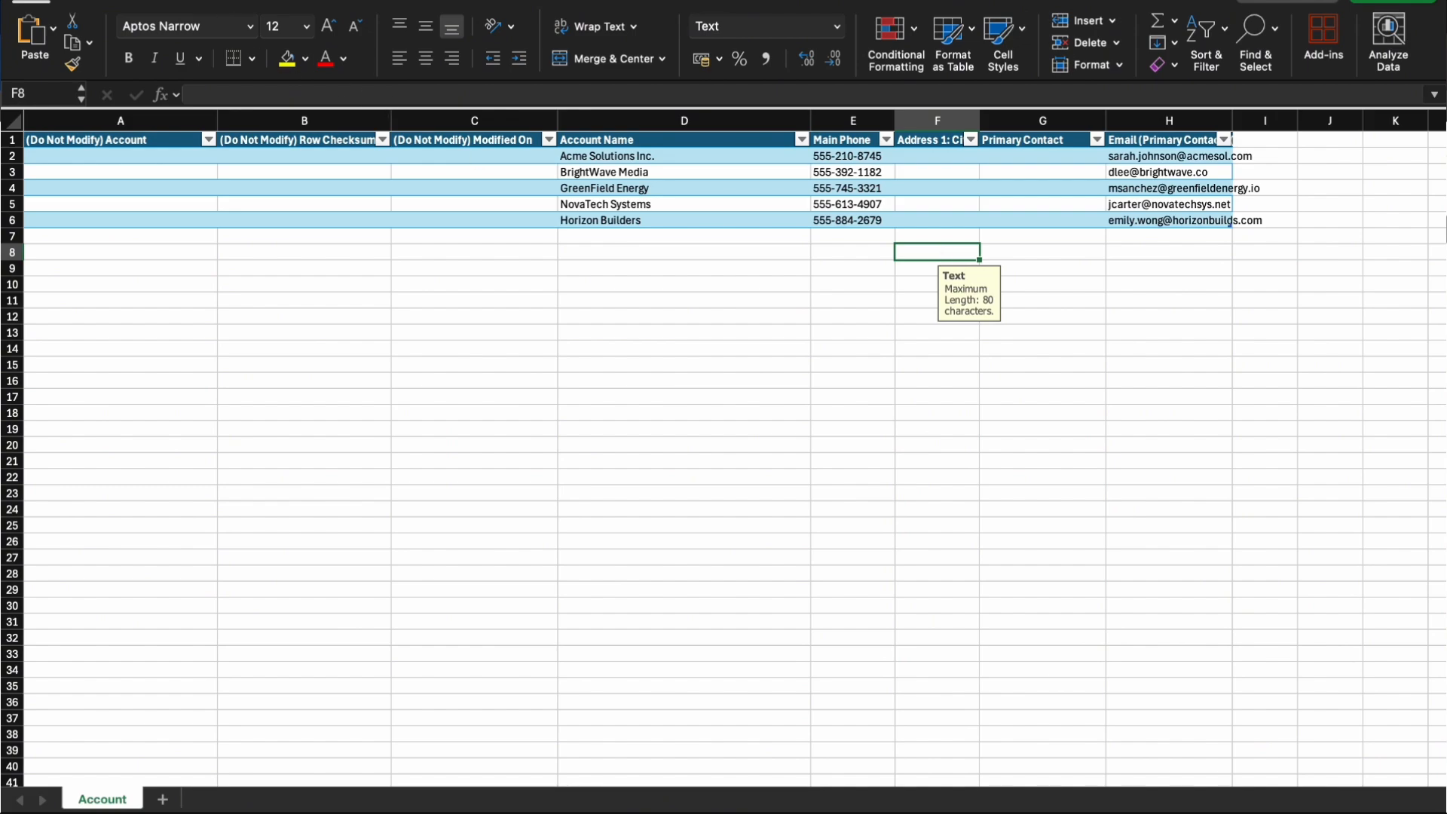
- Save the workbook in Downloads in Excel Workbook (.xlsx) format under its existing name, replacing the existing file
{"action": "key", "text": "super+s"}
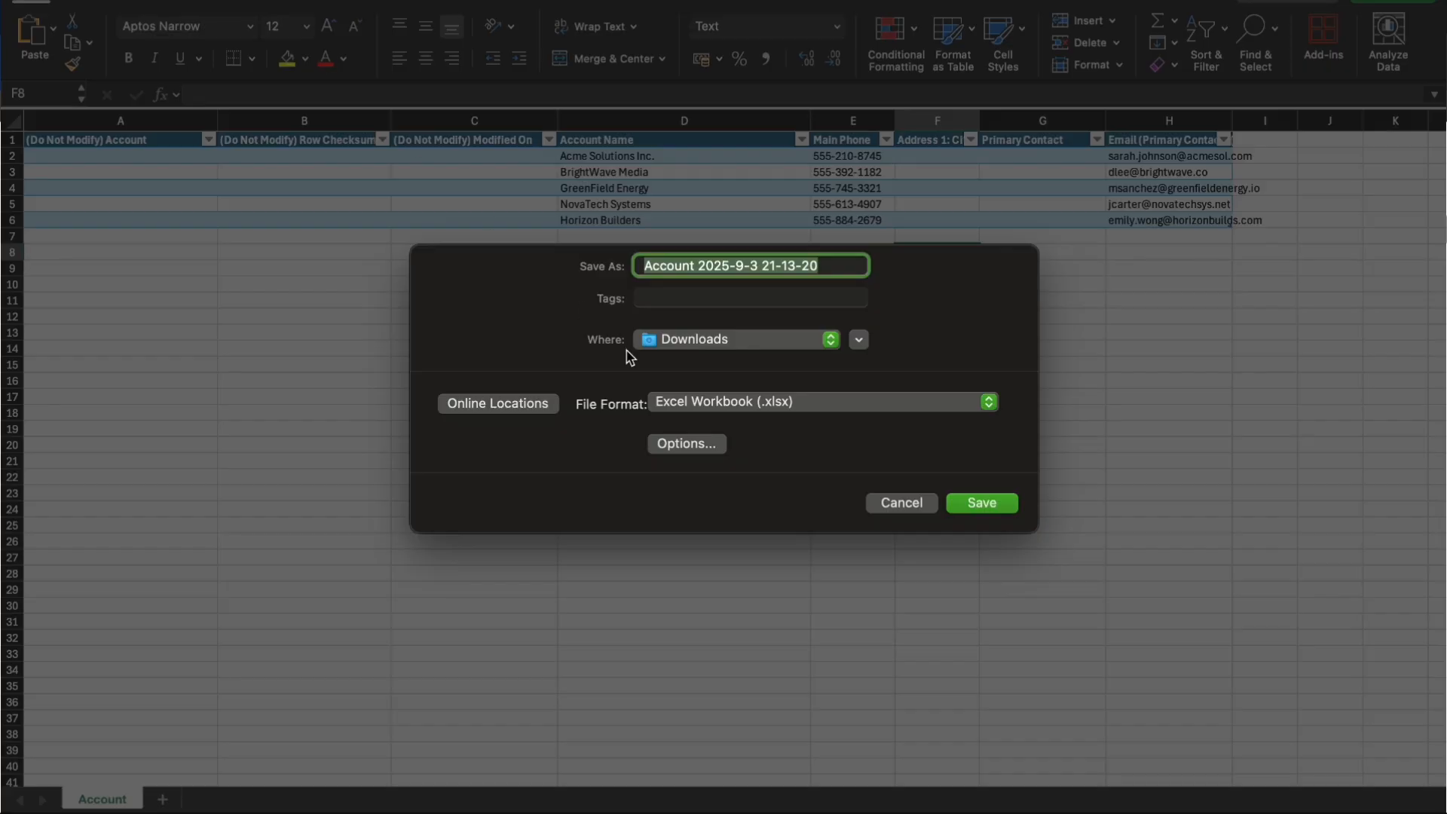
{"action": "left_click", "coordinate": [731, 412]}
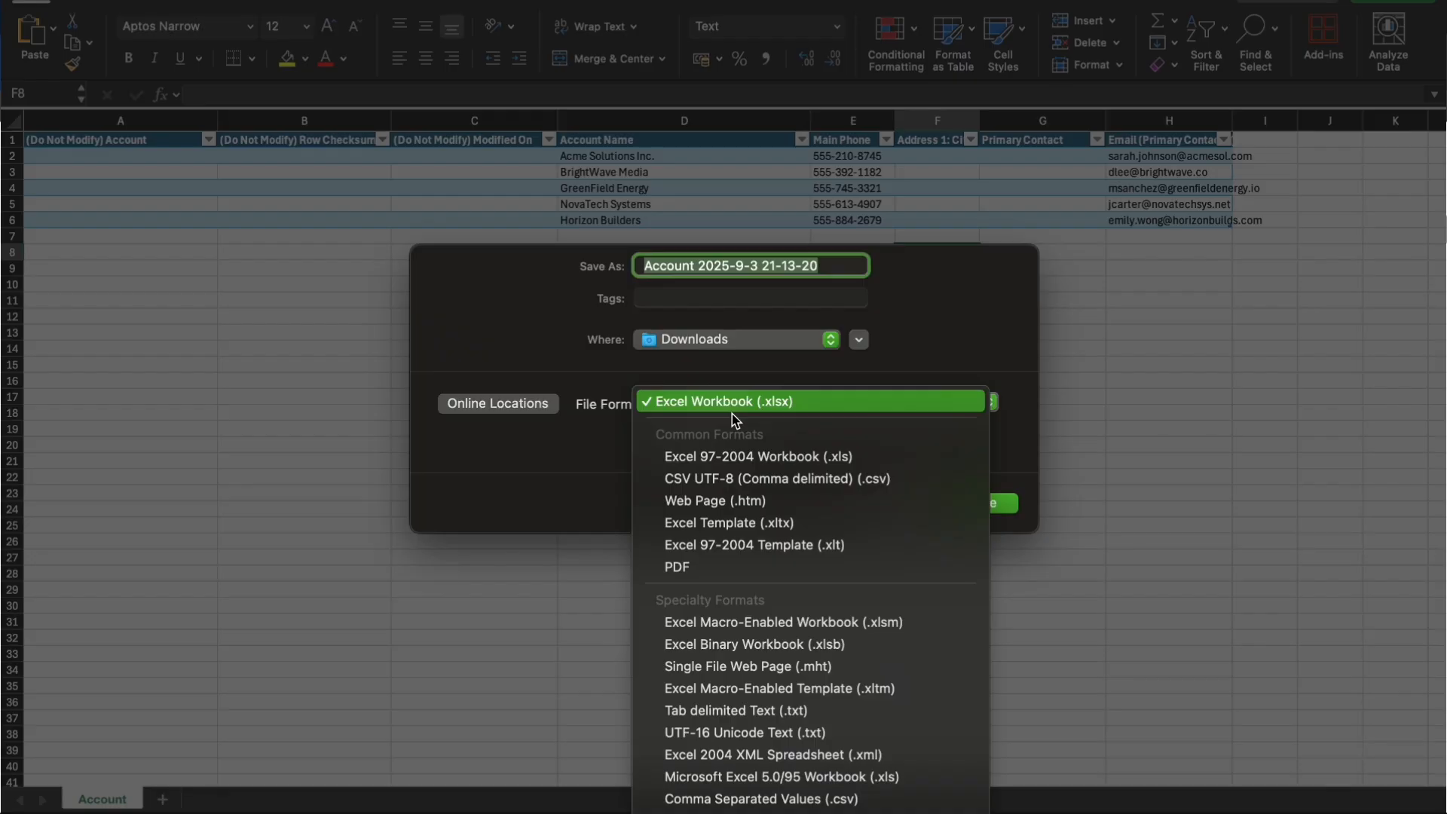
{"action": "left_click", "coordinate": [786, 405]}
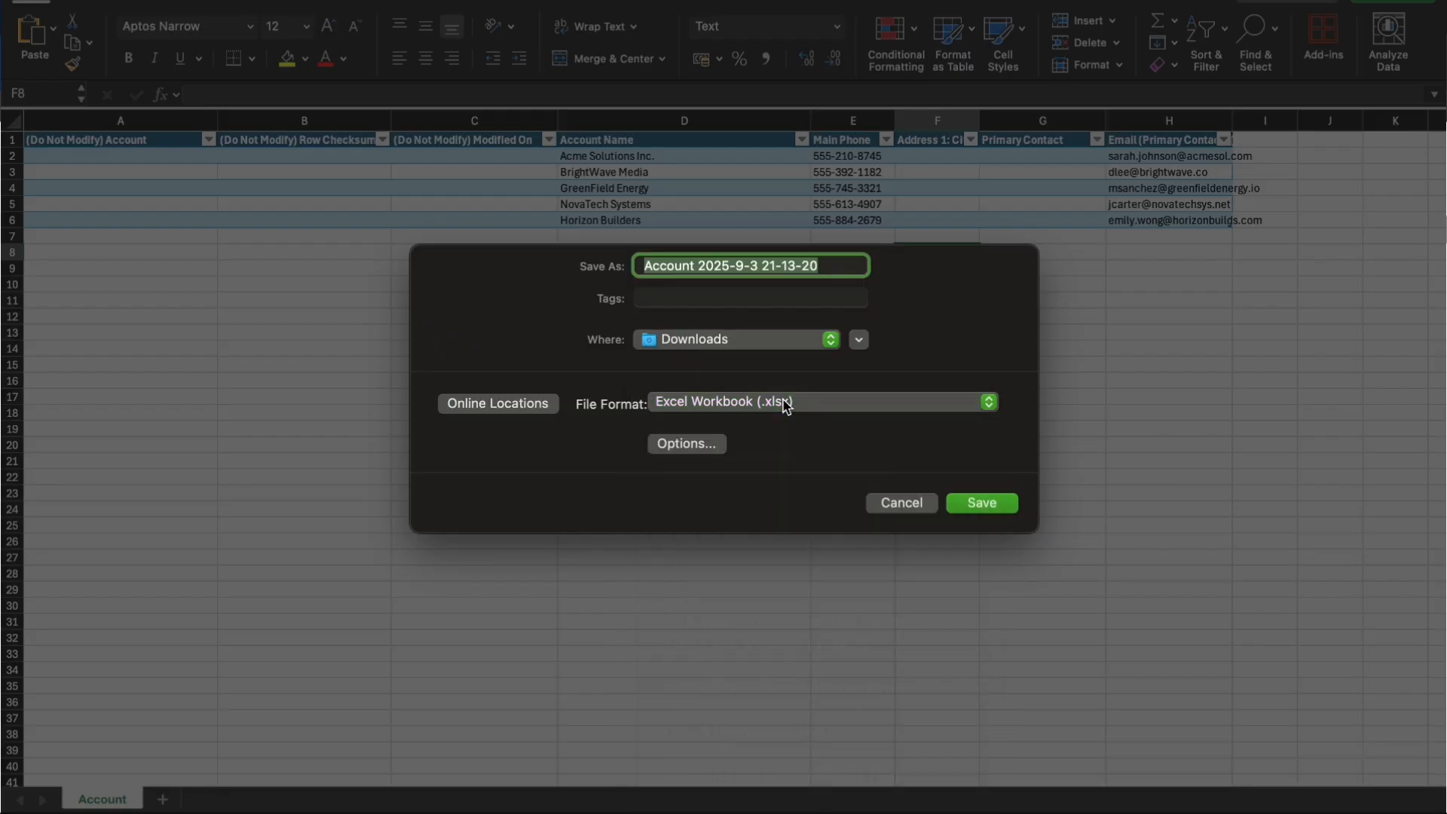
{"action": "left_click", "coordinate": [983, 503]}
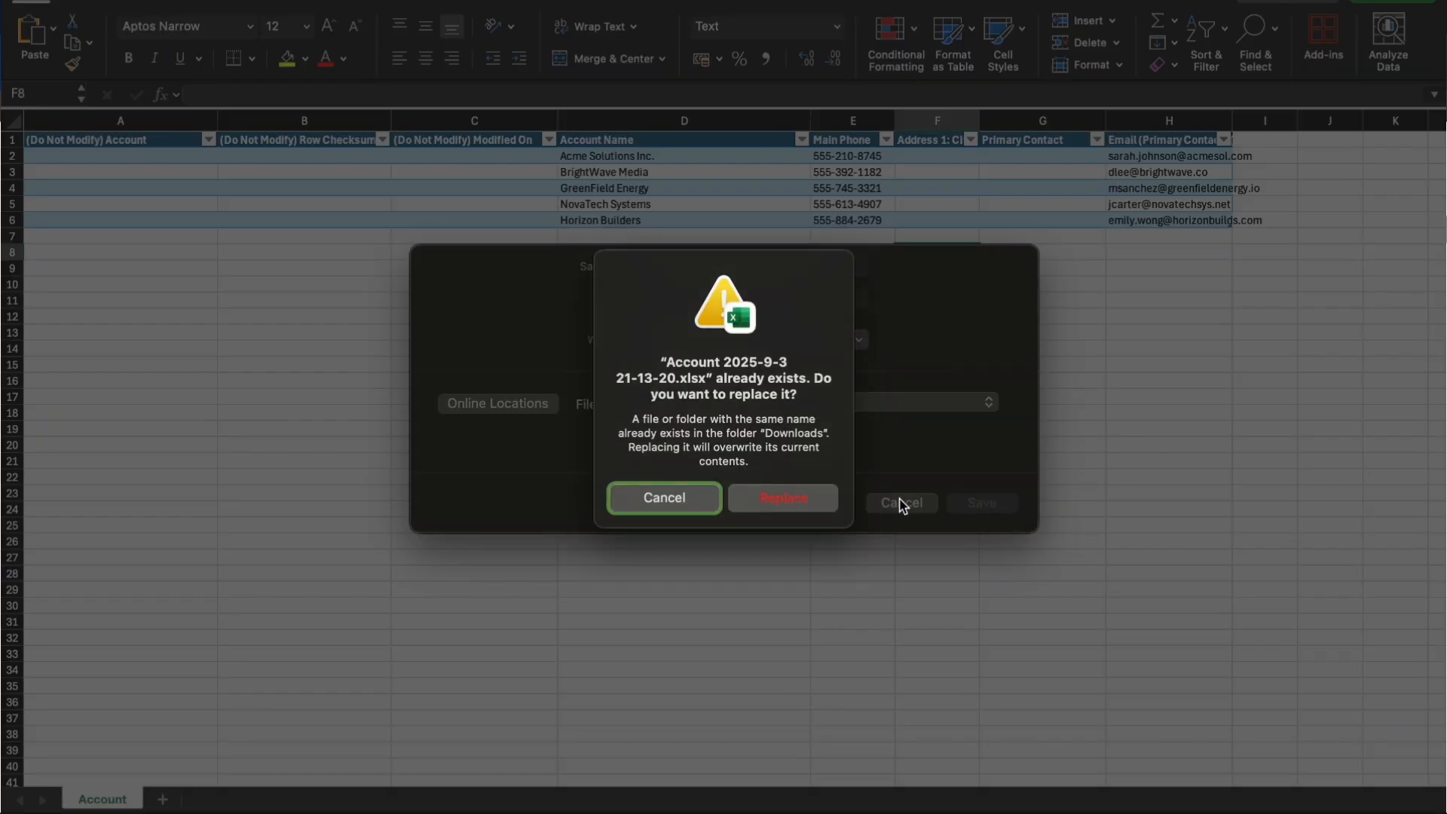
{"action": "left_click", "coordinate": [799, 505]}
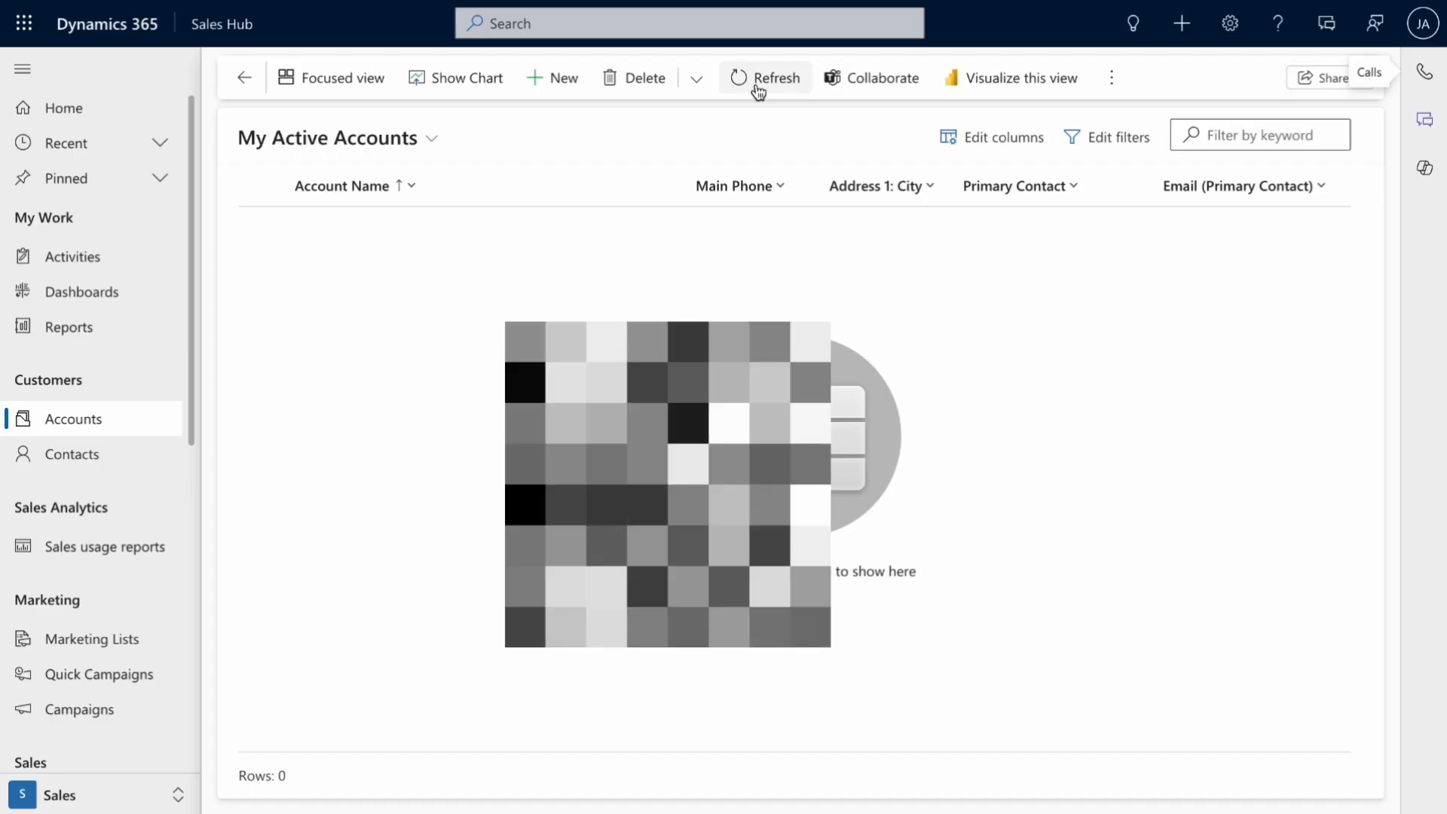
{"action": "left_click", "coordinate": [756, 89]}
{"action": "left_click", "coordinate": [1112, 79]}
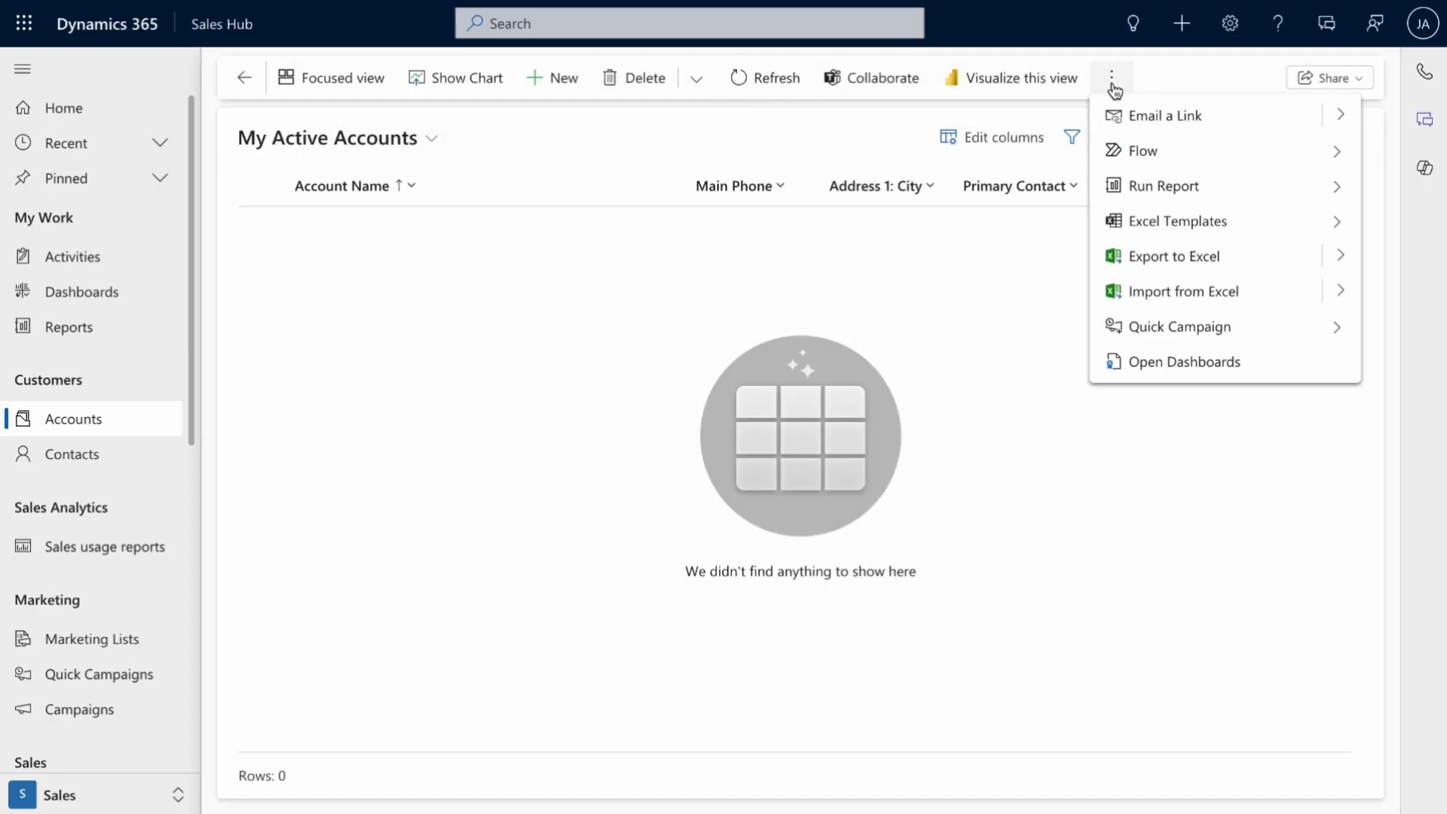
{"action": "left_click", "coordinate": [1221, 294]}
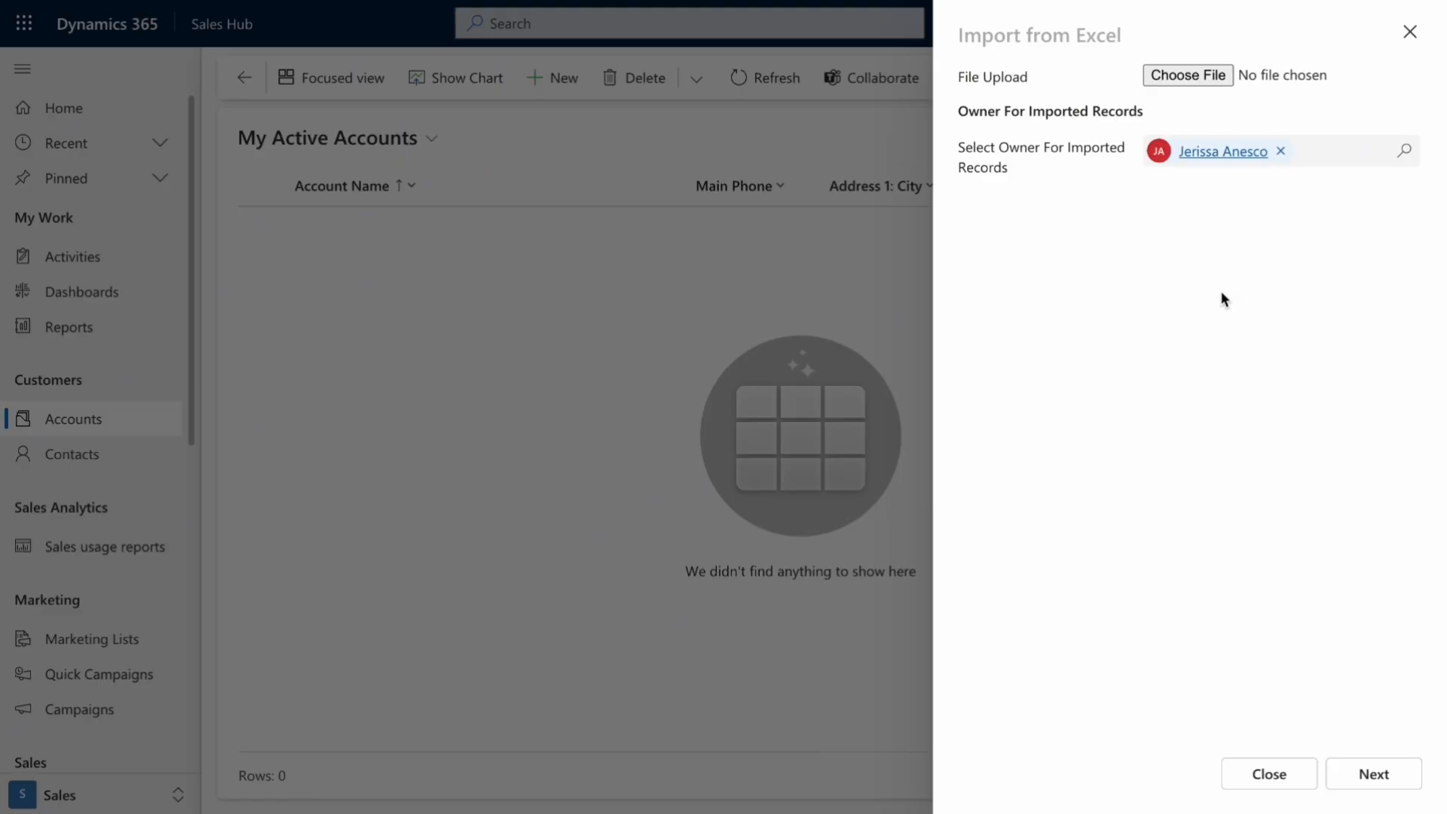
{"action": "left_click", "coordinate": [1191, 77]}
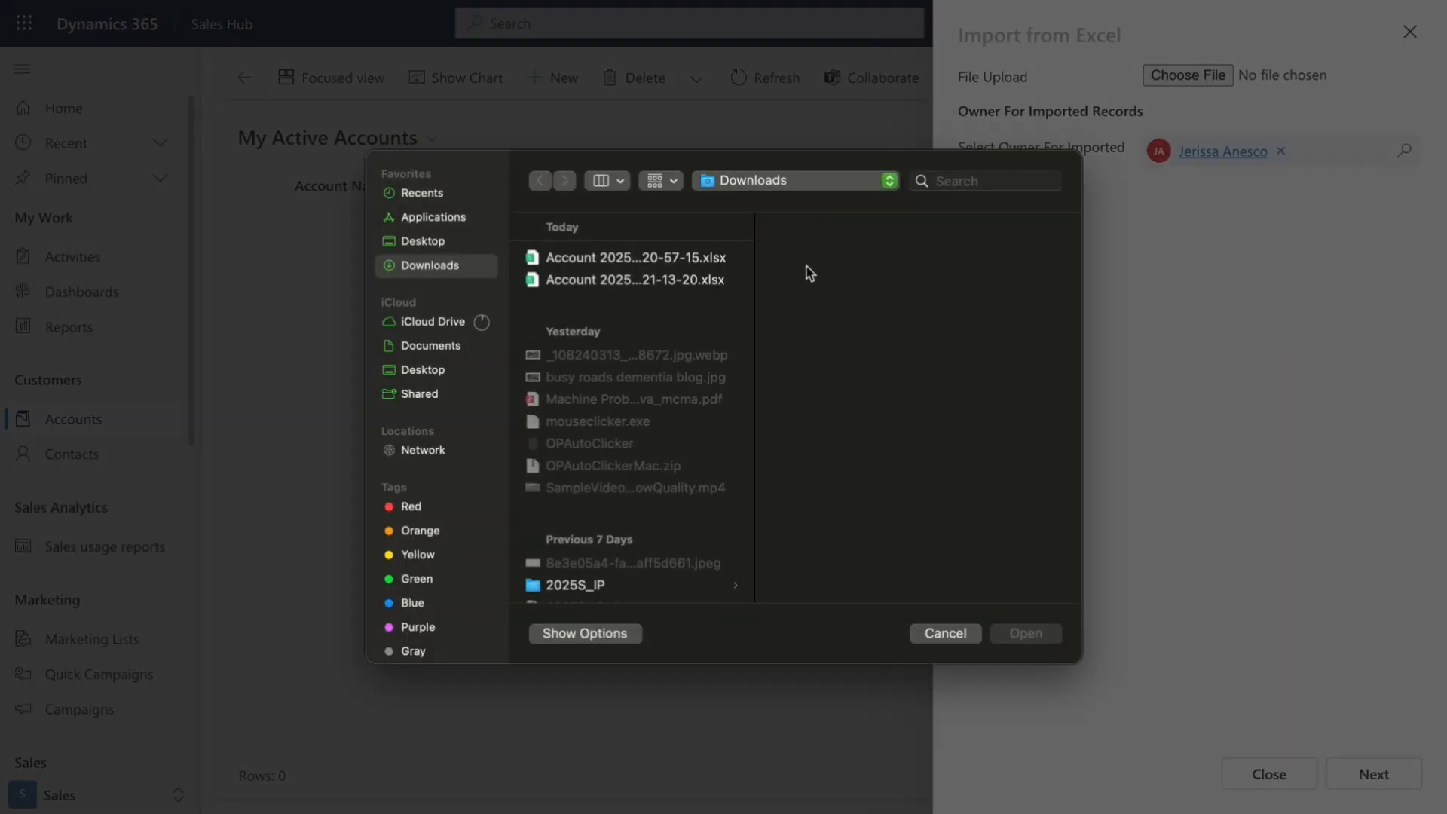
{"action": "left_click", "coordinate": [686, 283]}
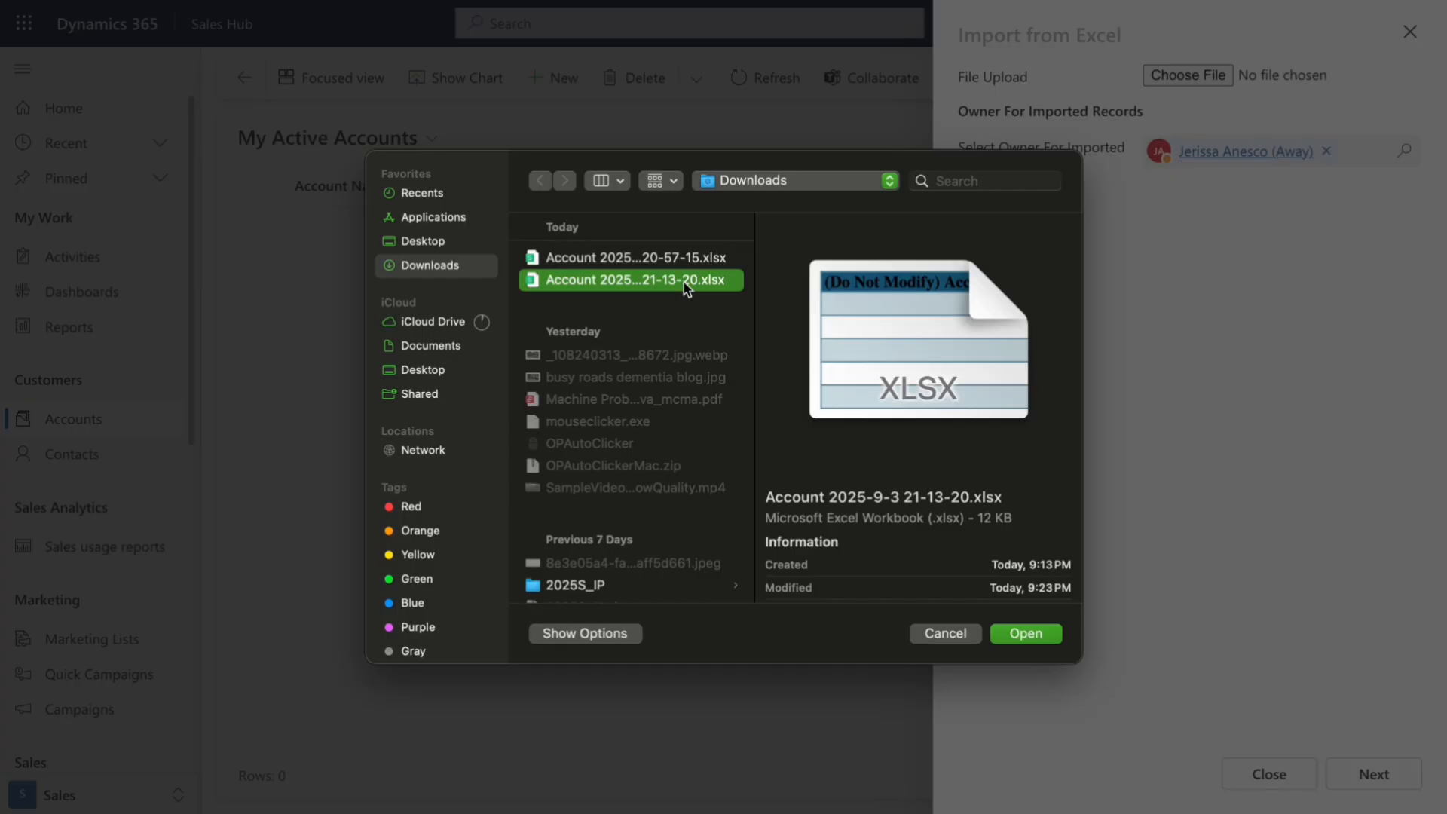
{"action": "double_click", "coordinate": [685, 284]}
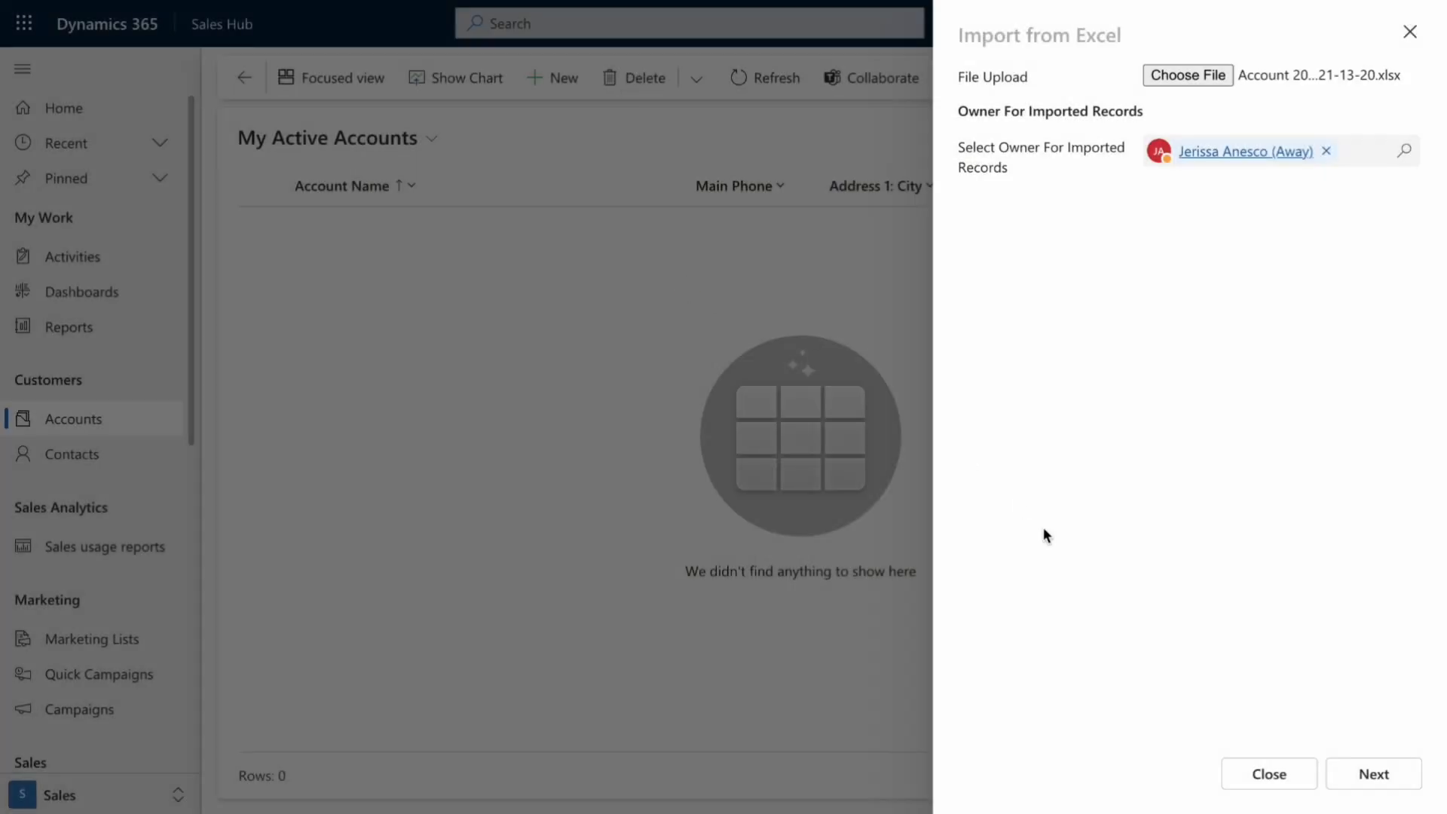
- Proceed to the duplicate data settings, keep Allow Duplicates set to No, and submit the import
{"action": "left_click", "coordinate": [1382, 774]}
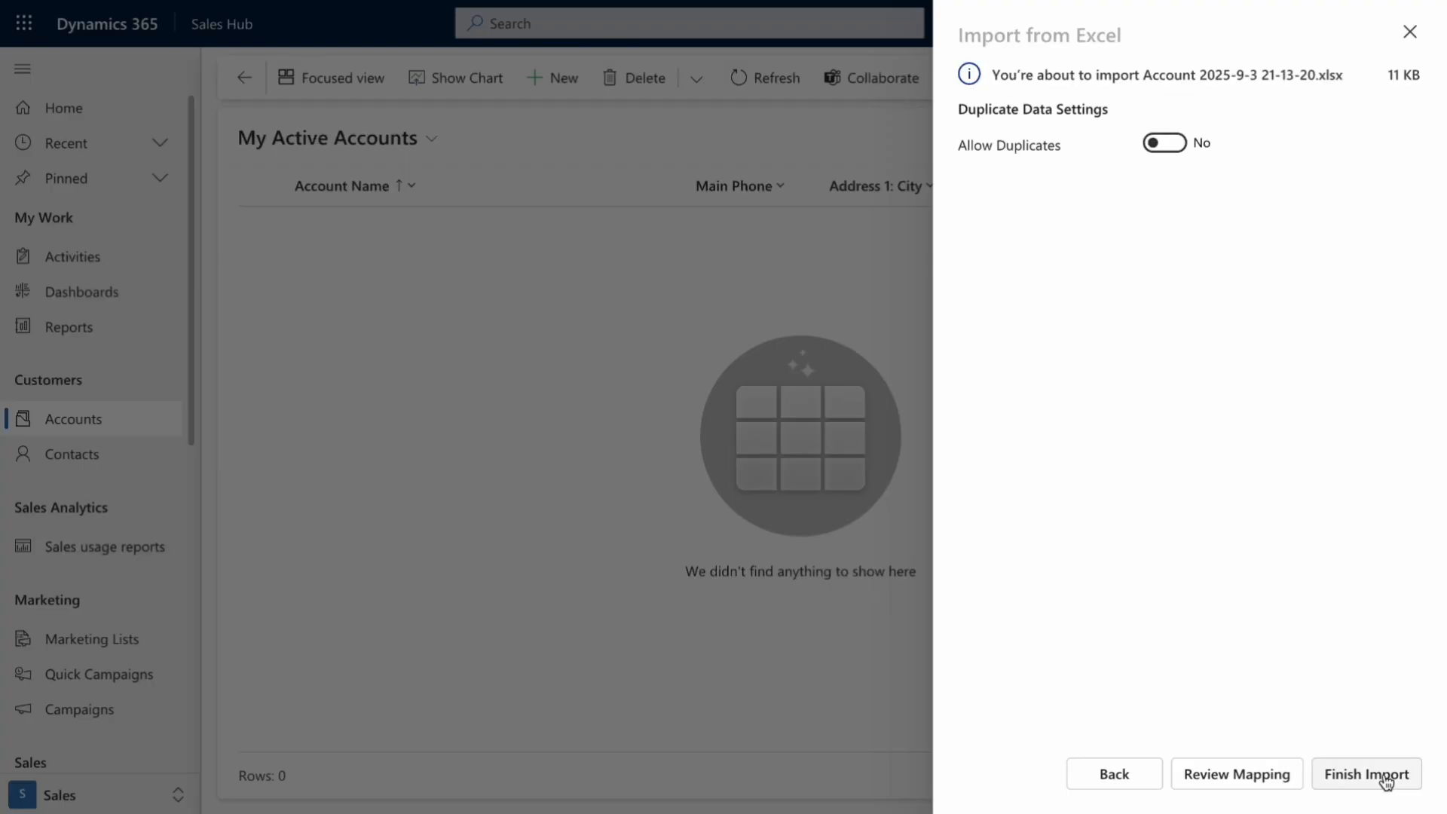
{"action": "left_click", "coordinate": [1165, 153]}
{"action": "left_click", "coordinate": [1167, 153]}
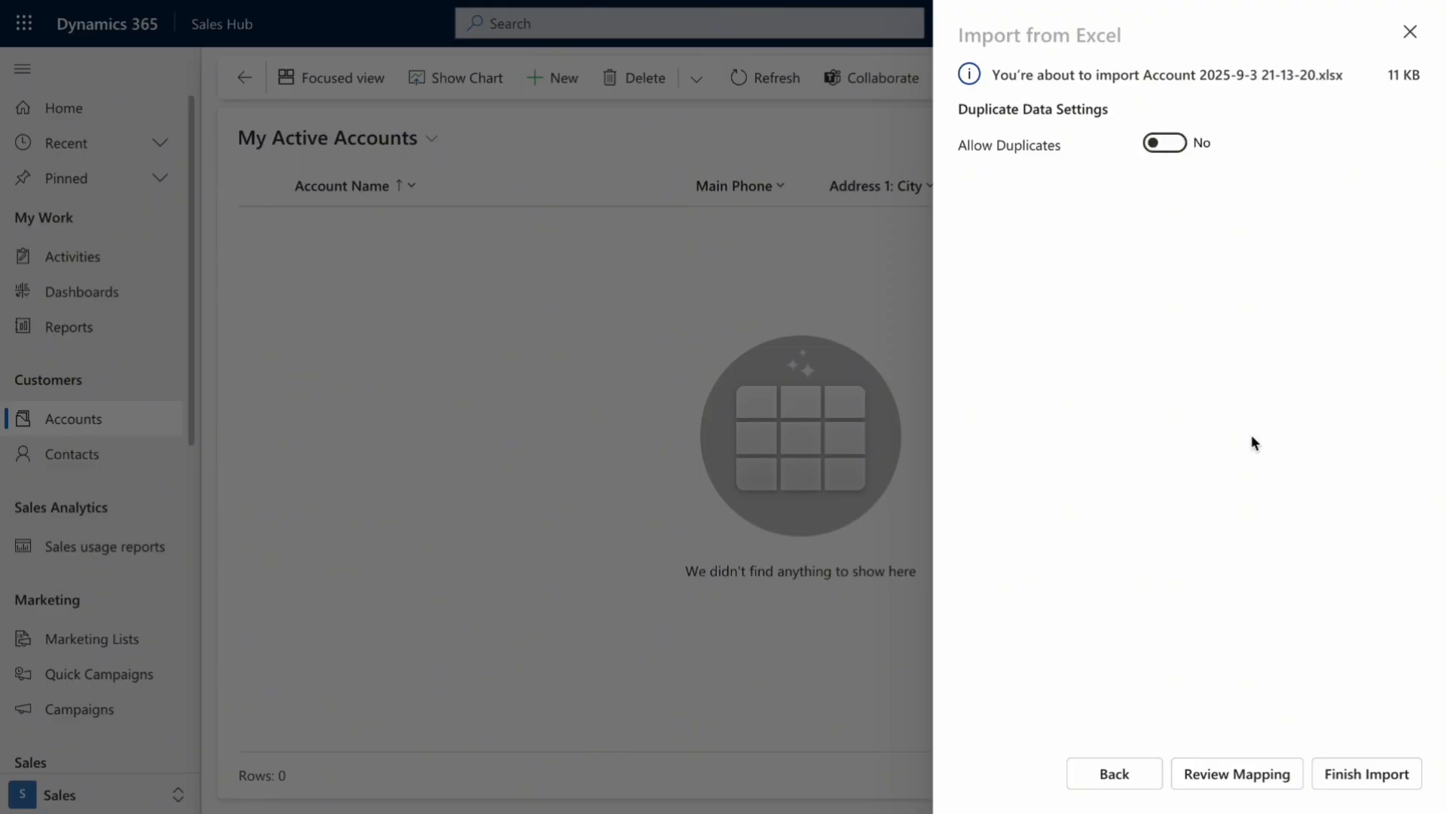
{"action": "left_click", "coordinate": [1372, 769]}
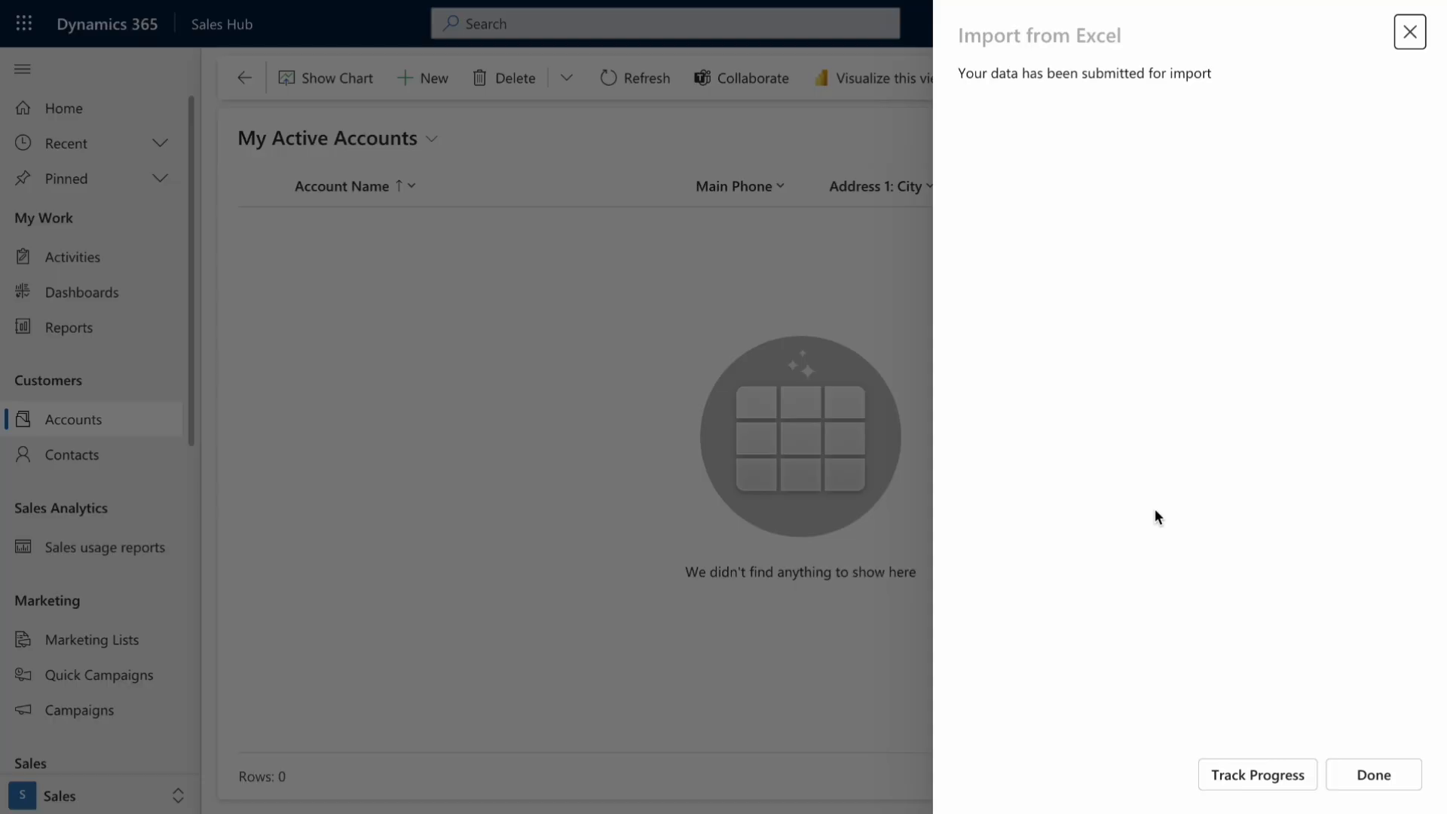
- Track the import's progress in My Imports, checking the newest account import's successes against the errors of the earlier one
{"action": "left_click", "coordinate": [1237, 774]}
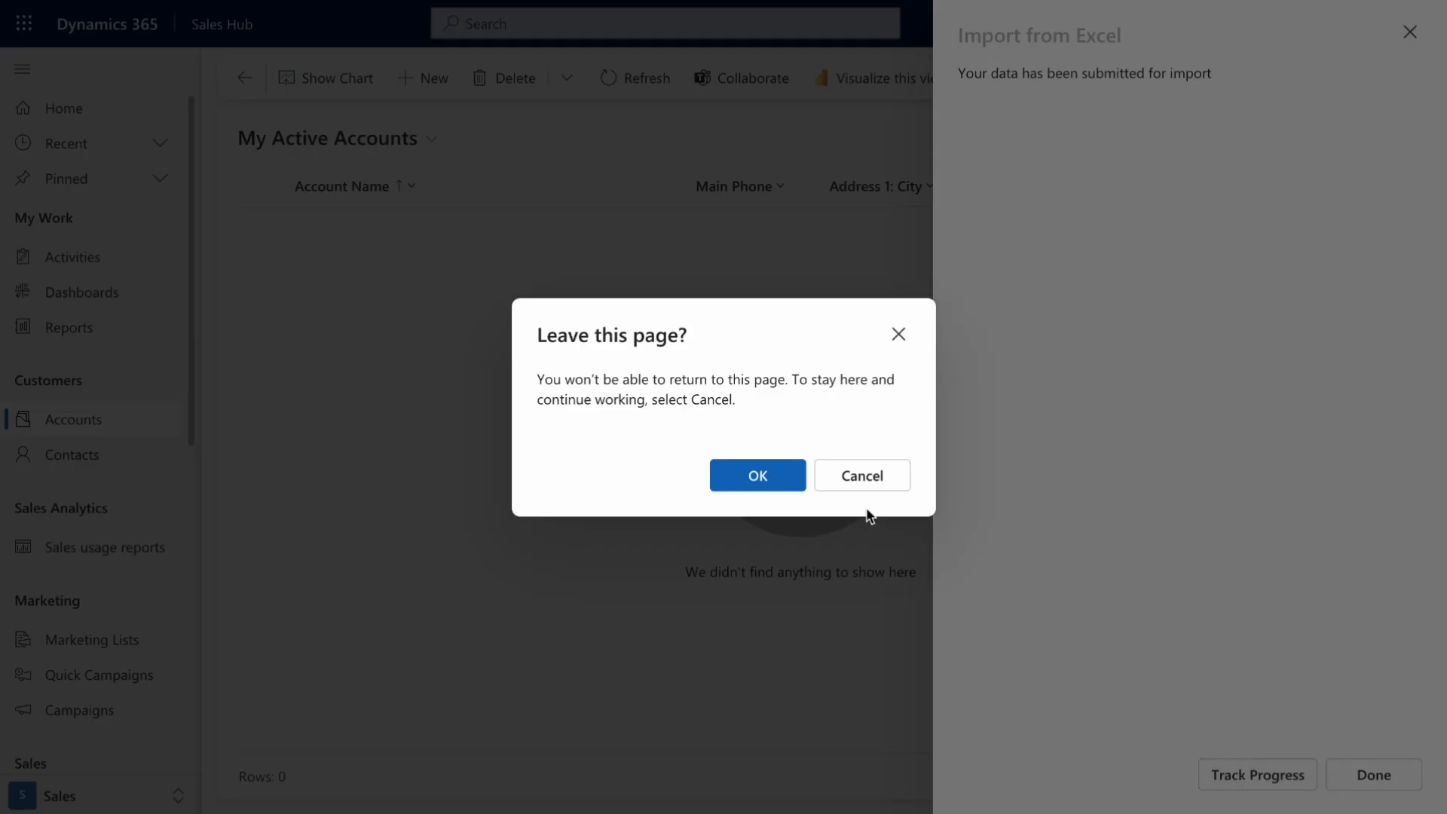
{"action": "left_click", "coordinate": [768, 487]}
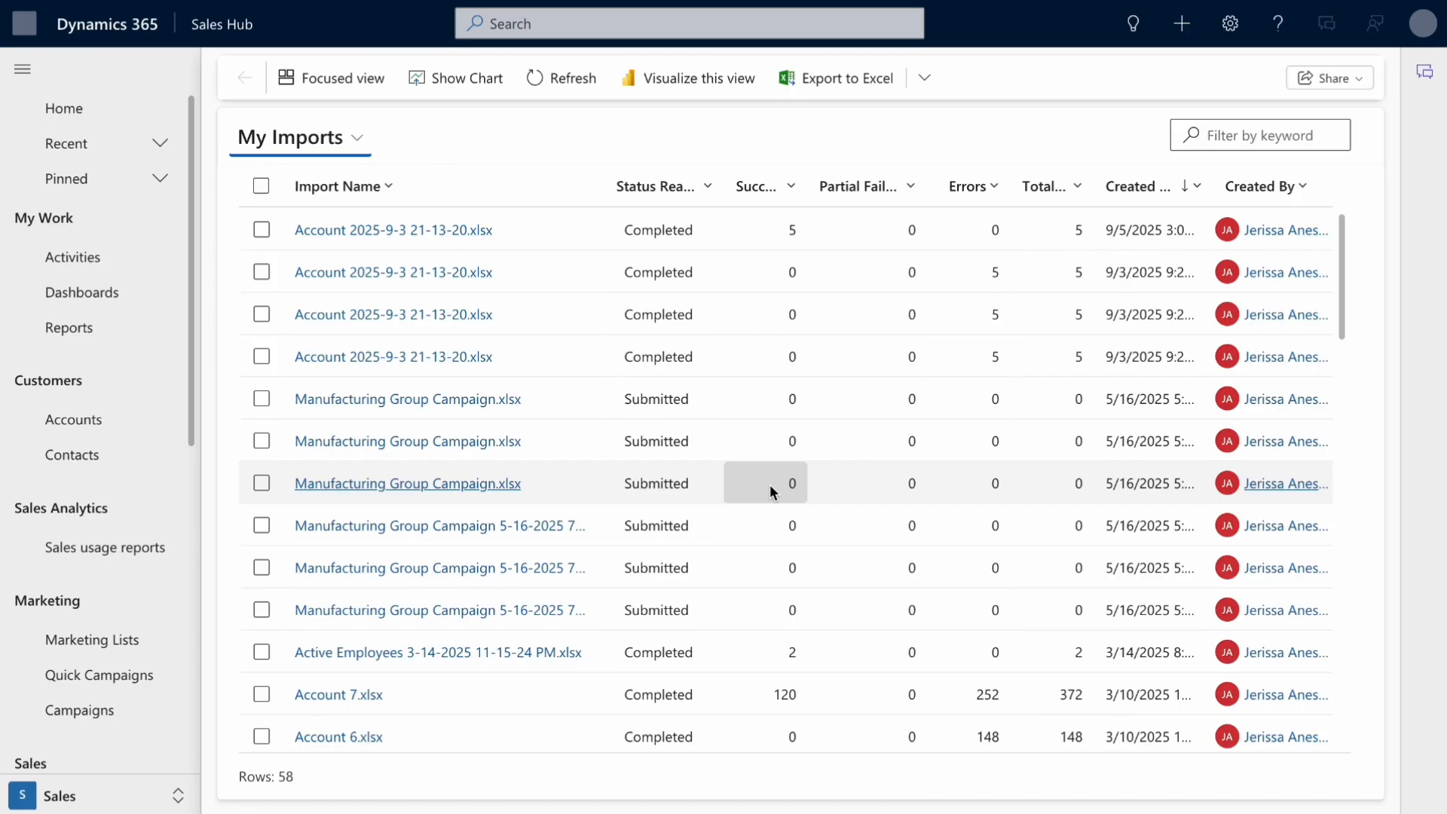
{"action": "left_click", "coordinate": [758, 237]}
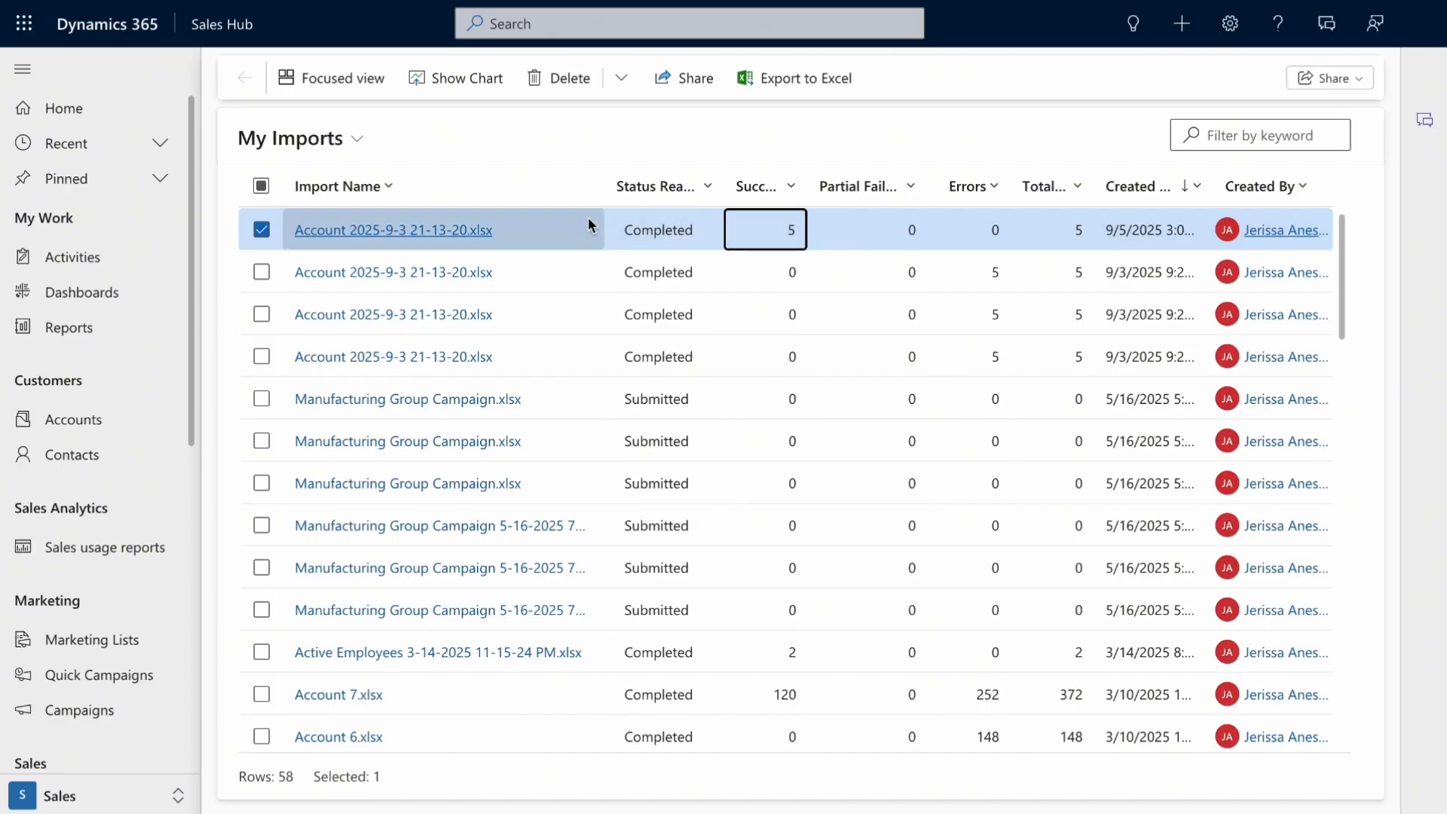
{"action": "left_click", "coordinate": [999, 276]}
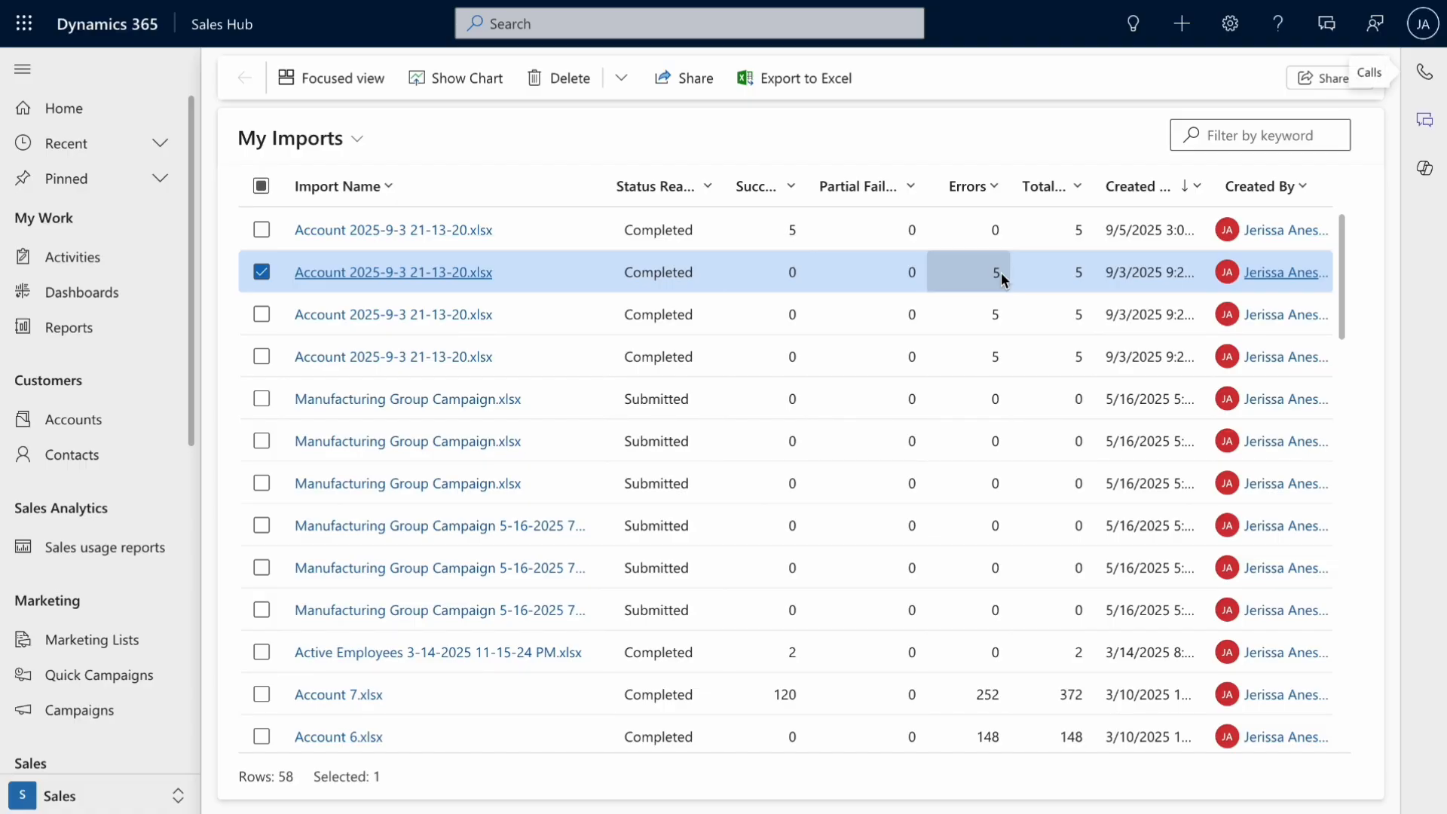
{"action": "double_click", "coordinate": [744, 231]}
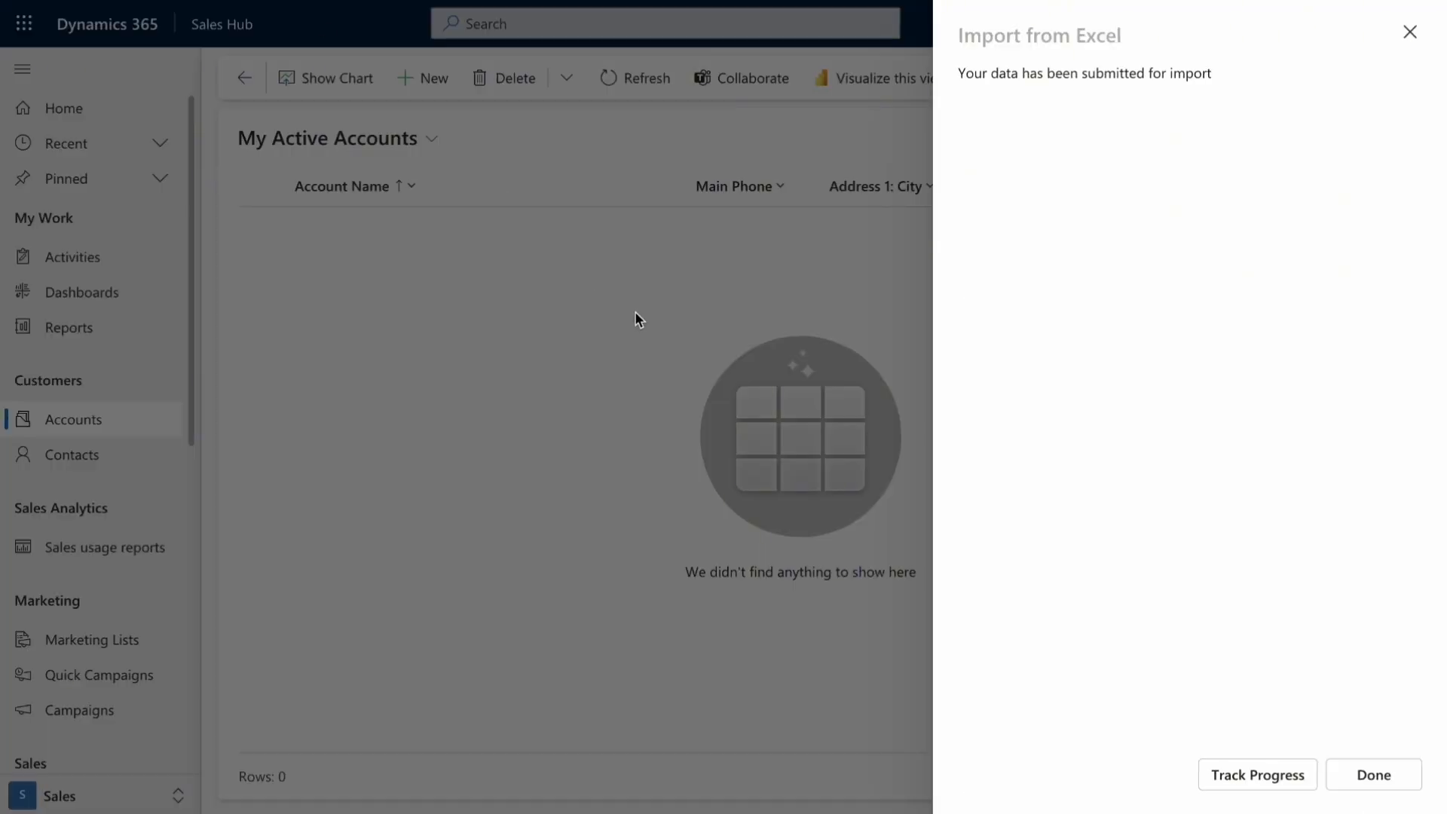
- Close the import pane over My Active Accounts and refresh the list to load the imported accounts
{"action": "left_click", "coordinate": [1409, 31]}
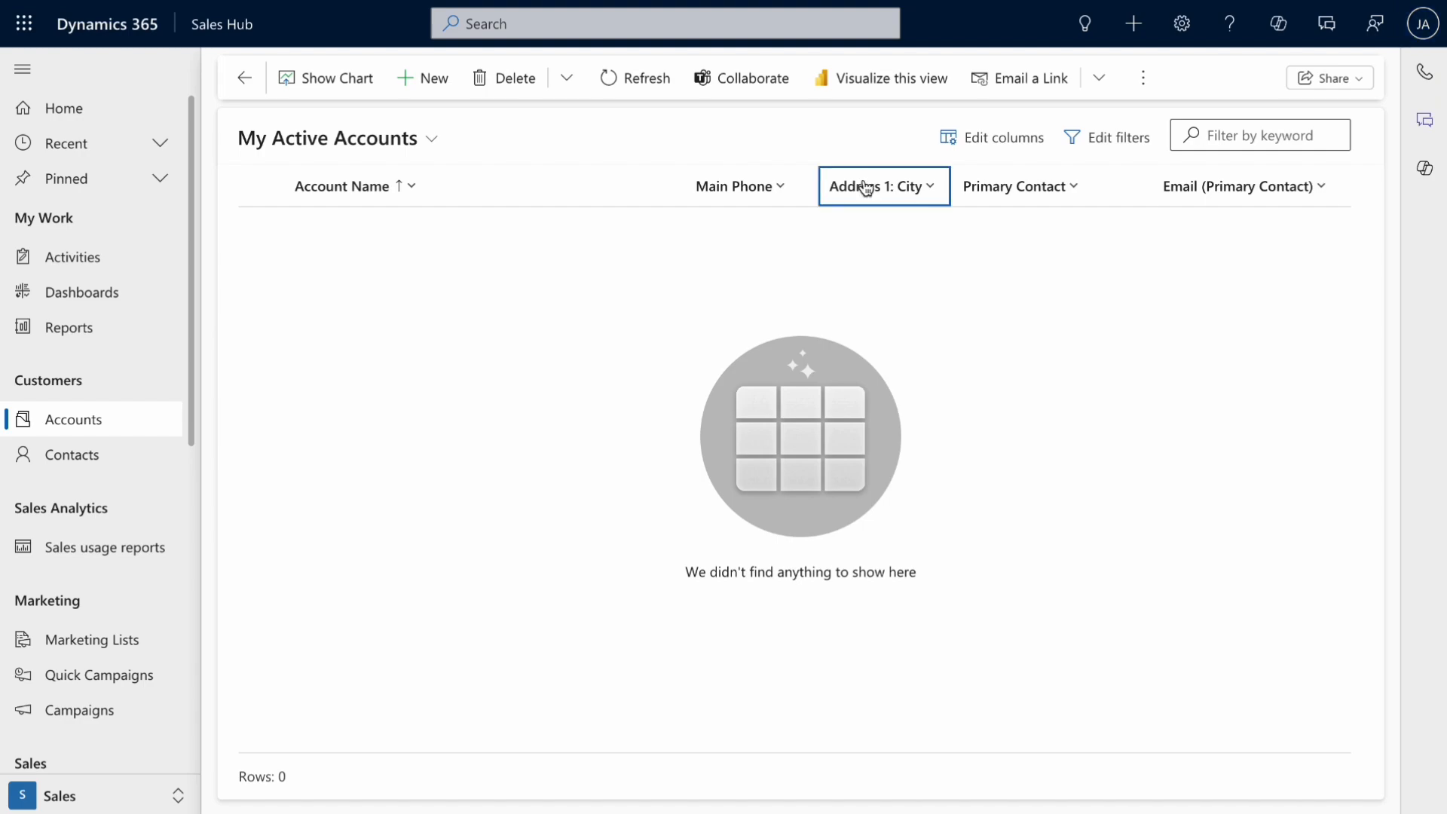
{"action": "left_click", "coordinate": [645, 85]}
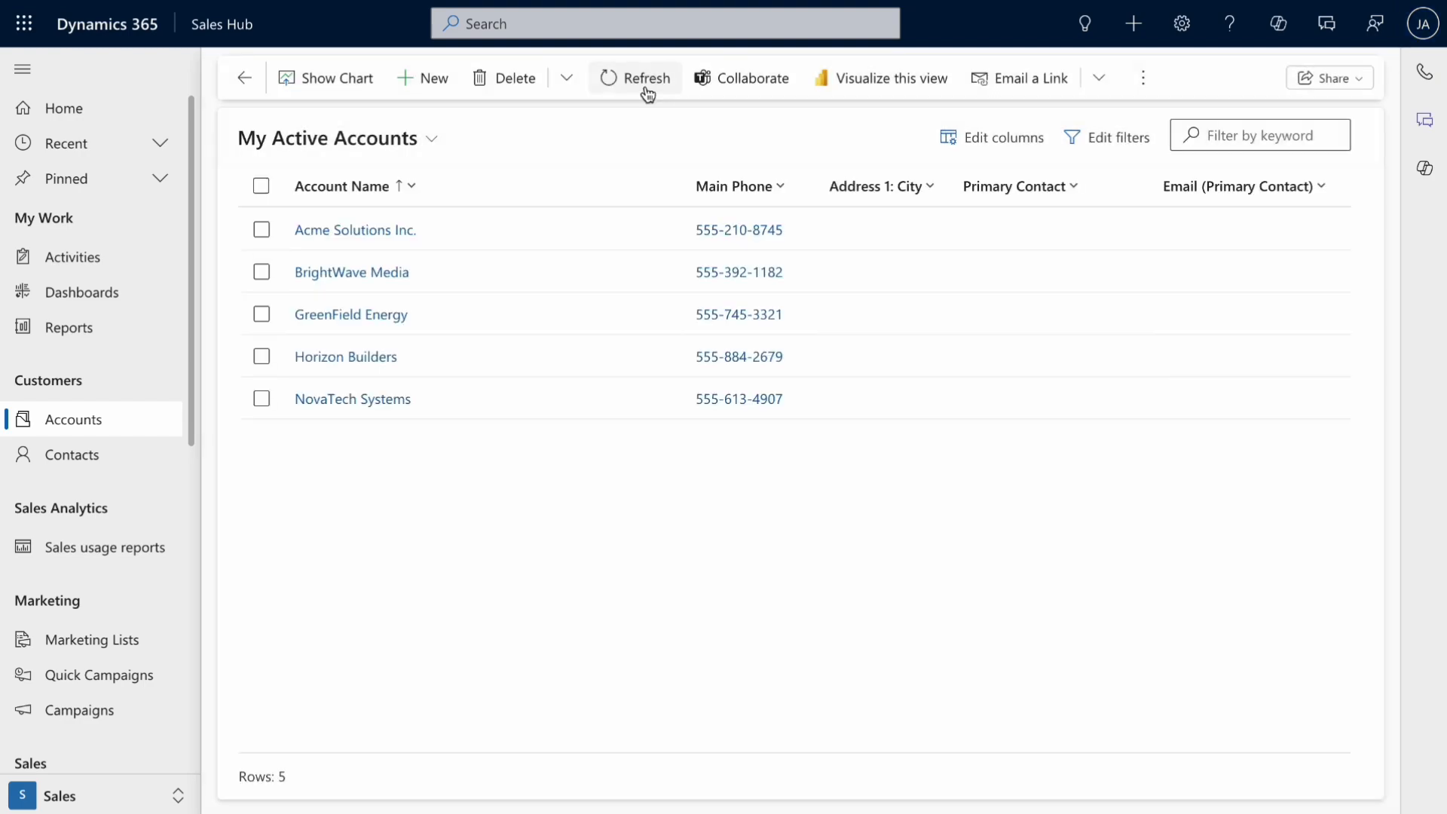